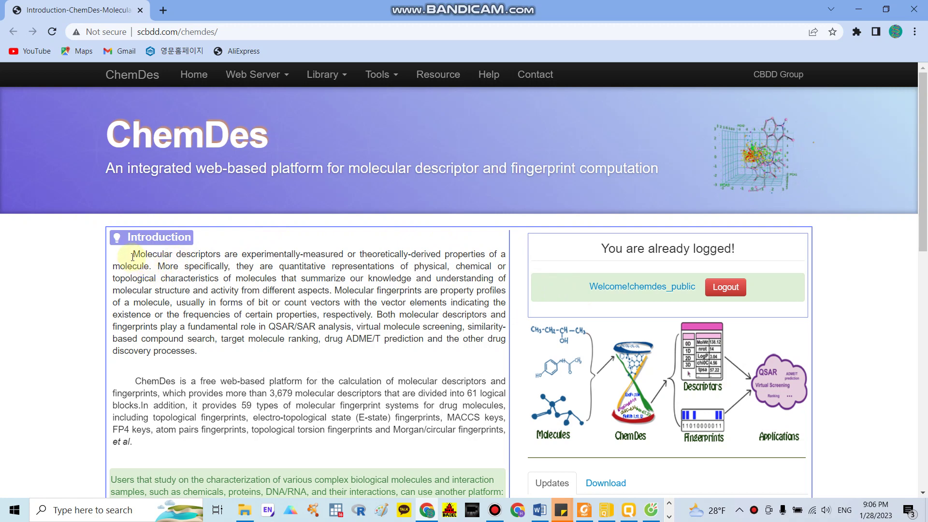
Read the ChemDes introduction, highlighting 'Molecular descriptors' and 'QSAR/SAR analysis'.
left_click_drag(127, 254, 218, 251)
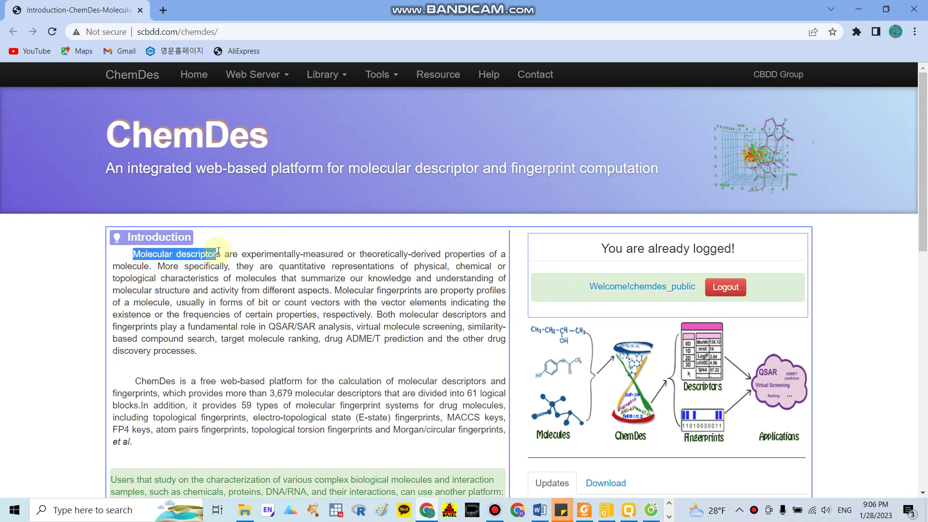
left_click(368, 279)
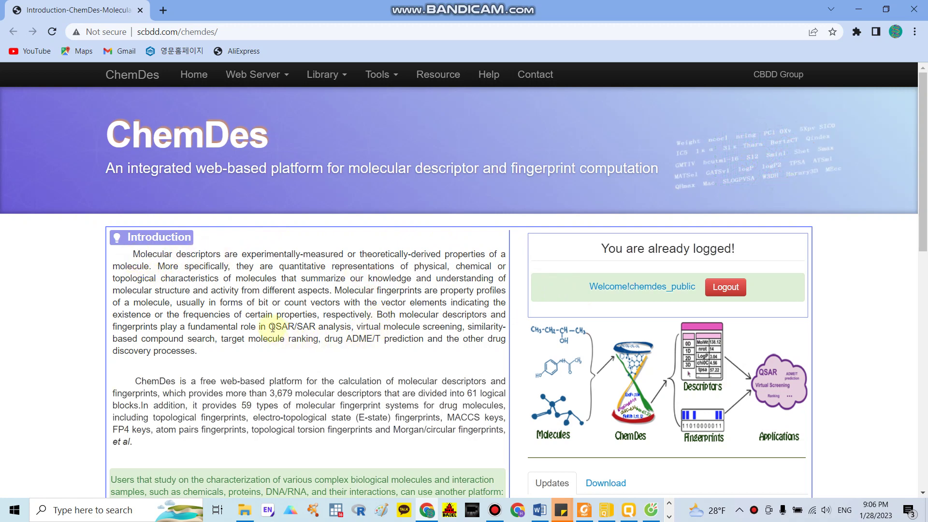
left_click_drag(268, 328, 351, 327)
left_click(372, 351)
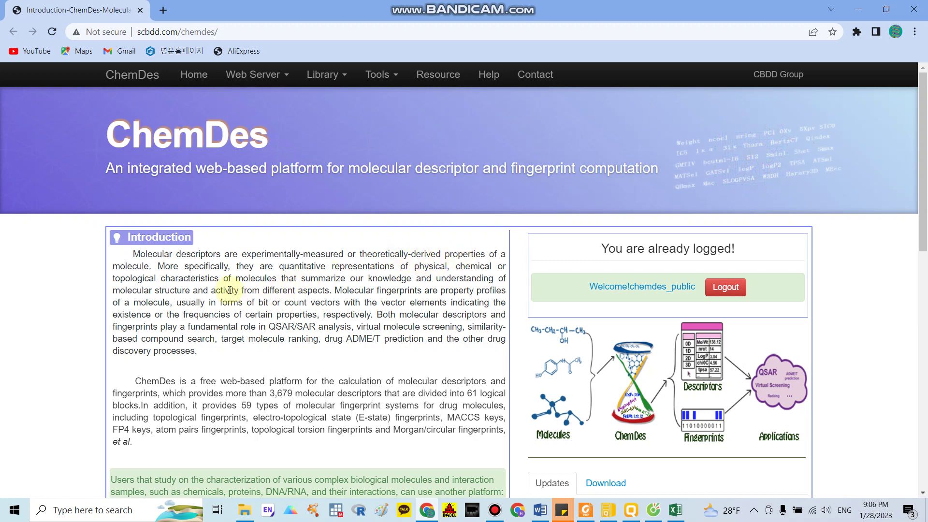
scroll(536, 375, "down", 1)
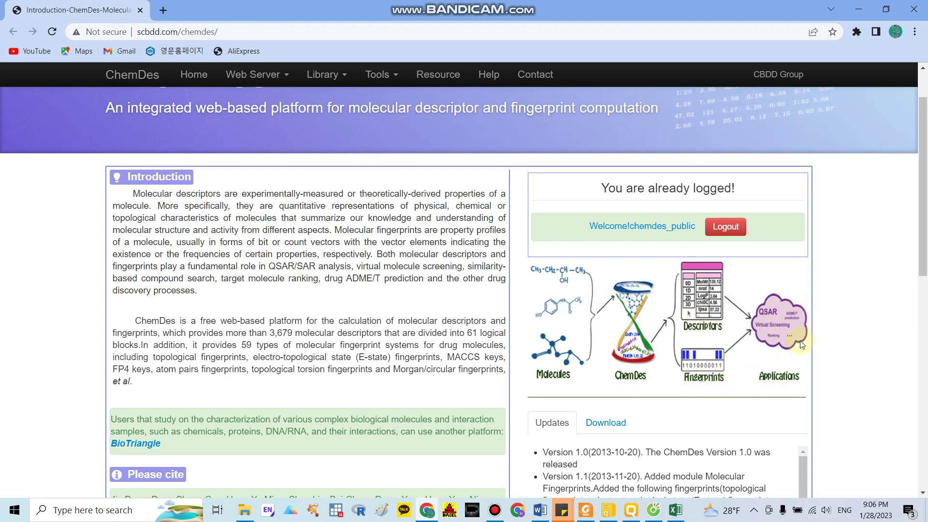
scroll(361, 309, "up", 1)
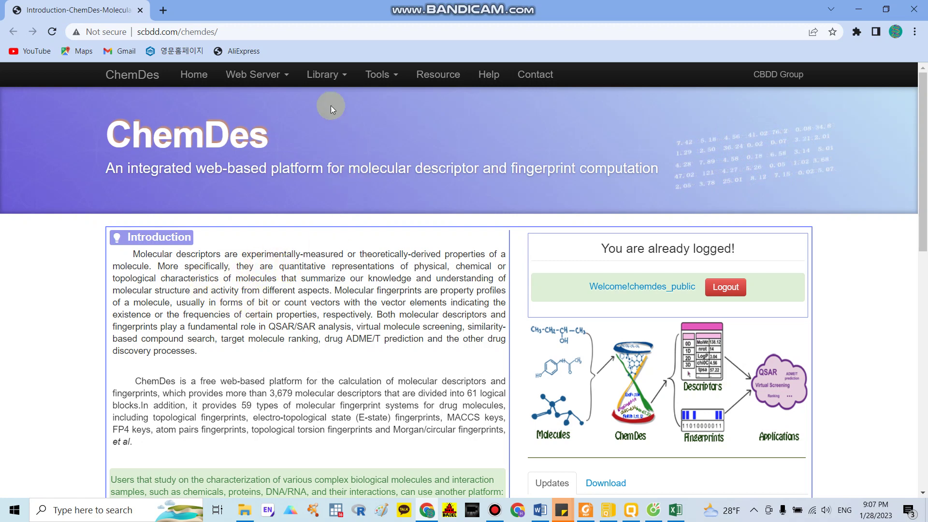
Open Library > Descriptors Library and review each source's descriptor counts, ending on the Chemopy rows.
left_click(325, 77)
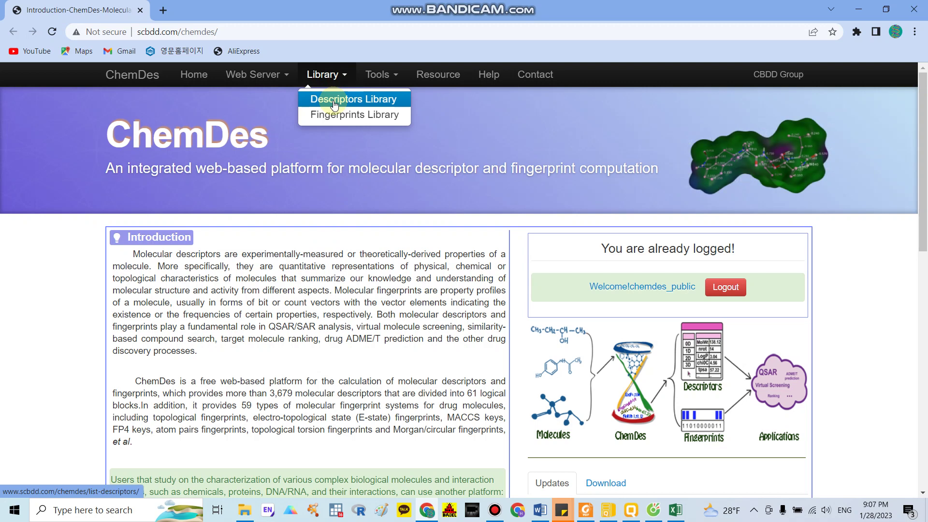
left_click(334, 102)
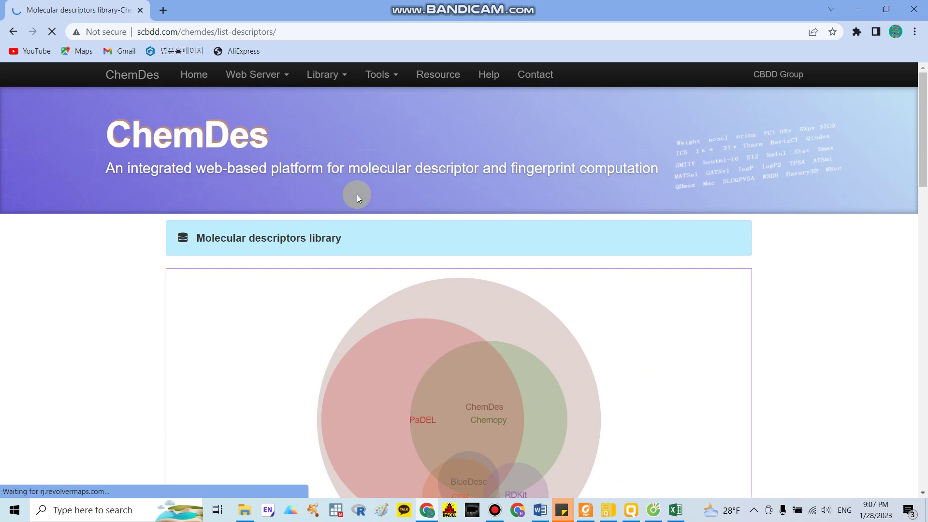
scroll(357, 212, "down", 1)
scroll(358, 234, "down", 2)
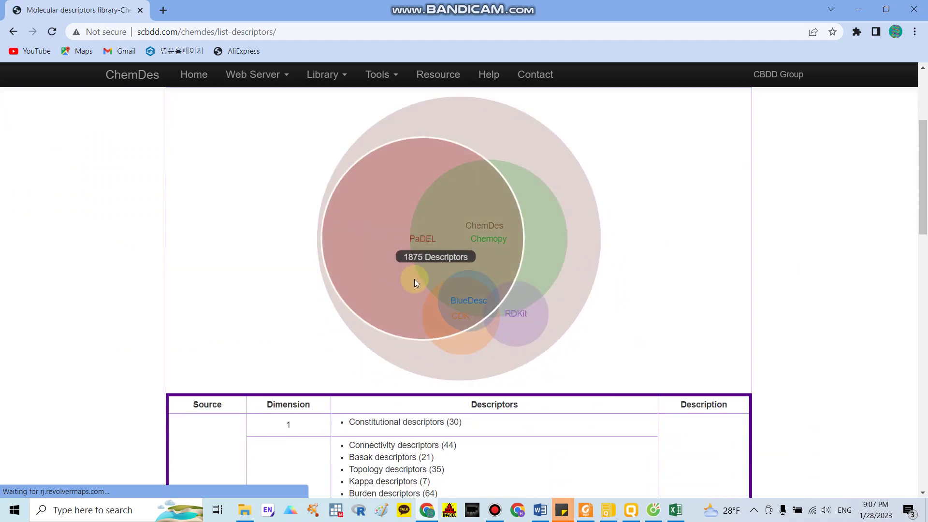
scroll(414, 279, "down", 4)
scroll(435, 297, "up", 2)
scroll(317, 265, "down", 1)
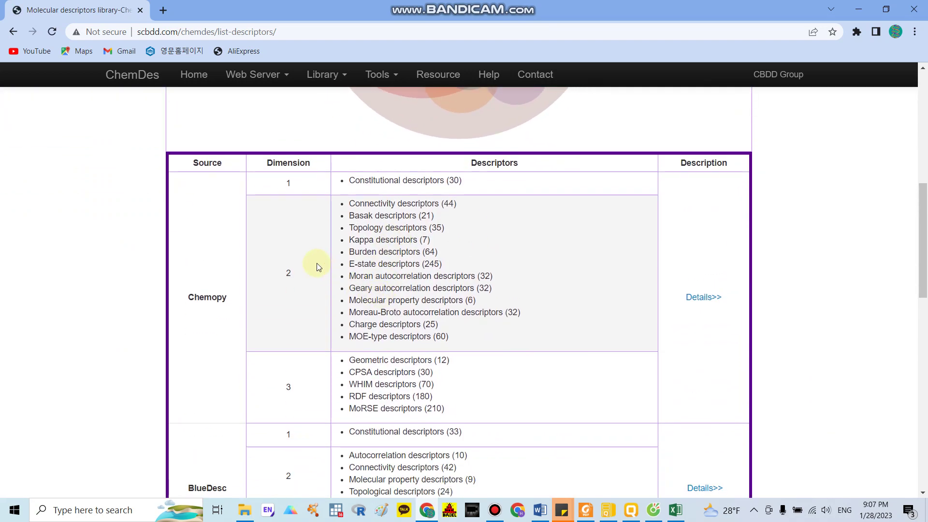
scroll(216, 261, "down", 1)
scroll(201, 375, "down", 7)
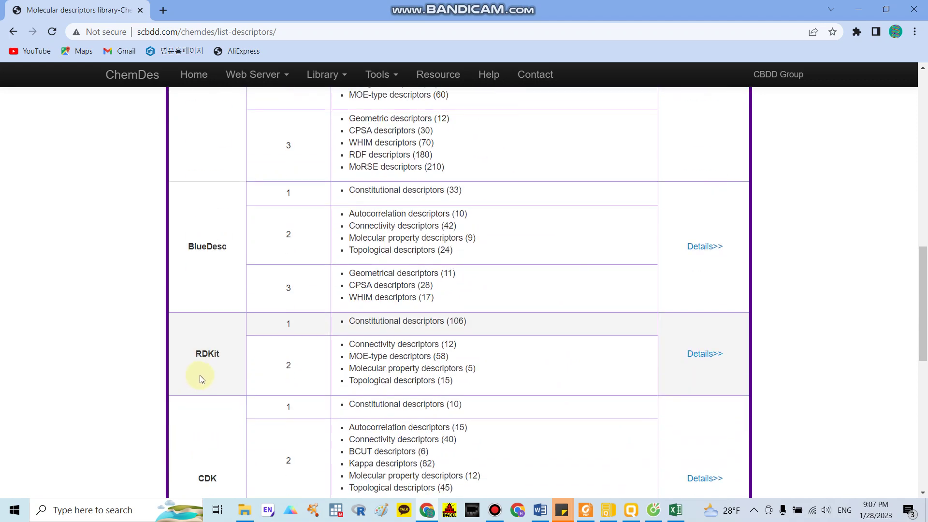
scroll(210, 411, "down", 5)
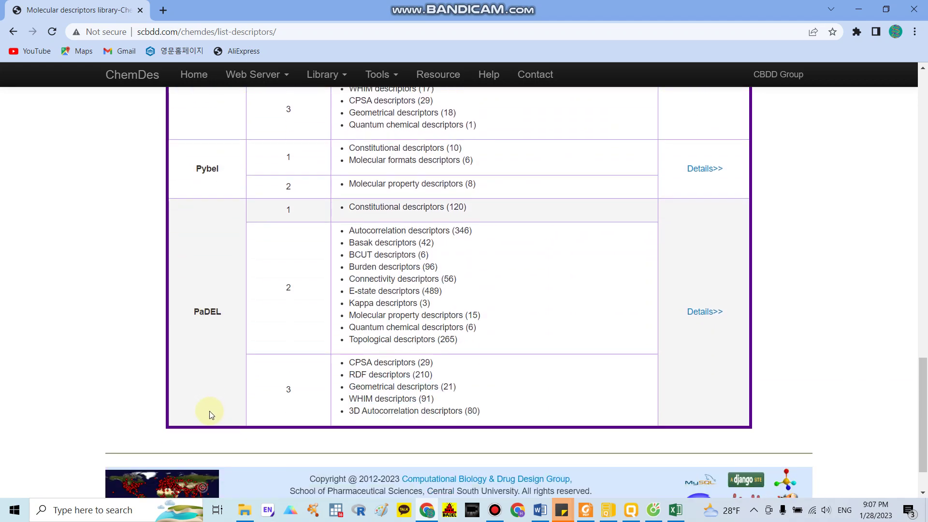
scroll(273, 353, "up", 12)
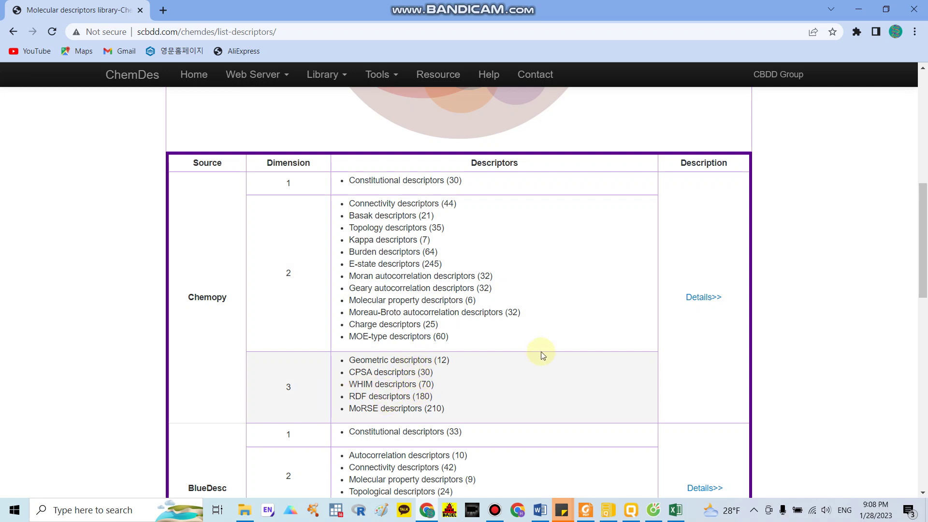
Open the Chemopy descriptor details and open Constitutional descriptors in a new tab.
left_click(698, 298)
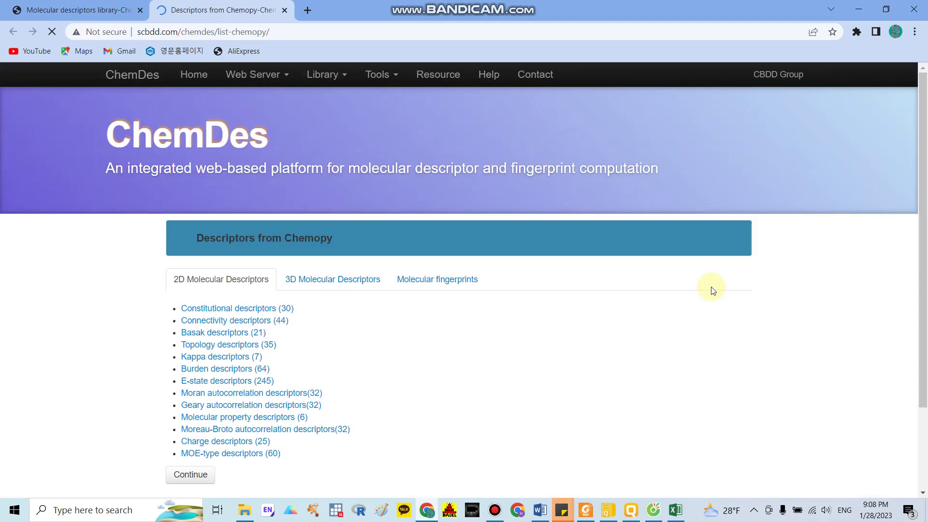
scroll(623, 292, "down", 3)
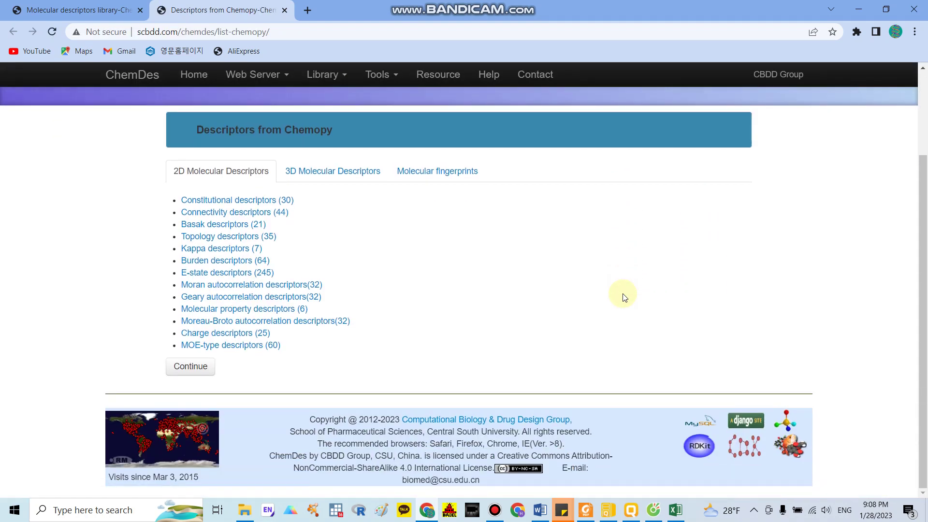
left_click(238, 201)
right_click(238, 202)
left_click(257, 207)
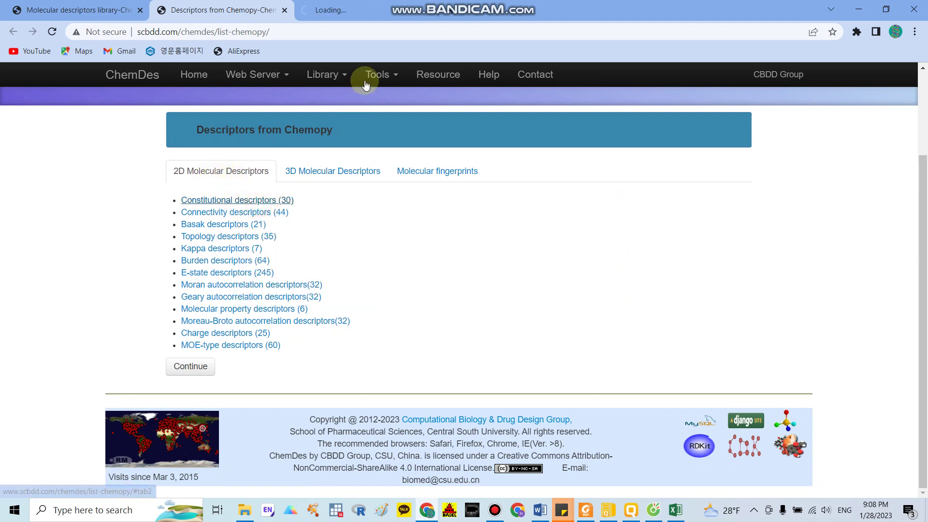
Review the Constitutional descriptors (30) table, highlighting Weight and the nhyd hydrogen-count description.
left_click(368, 10)
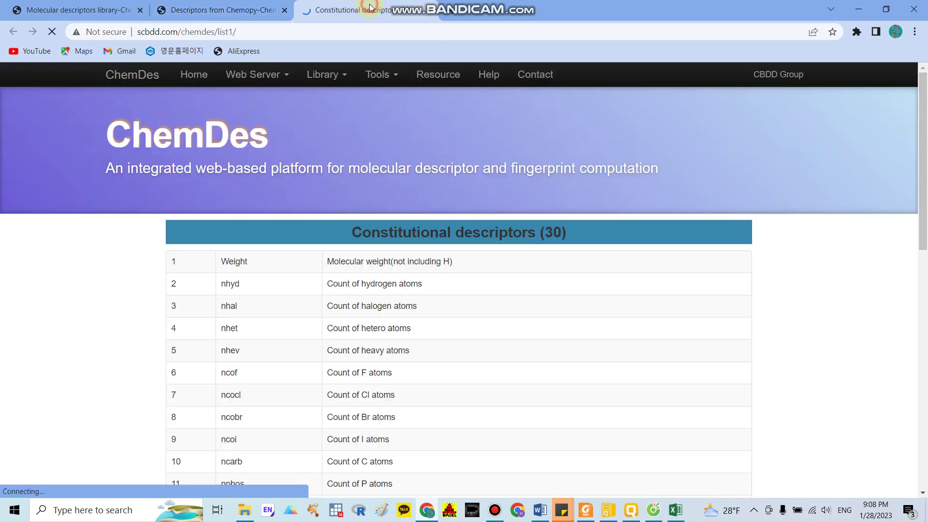
scroll(445, 217, "down", 12)
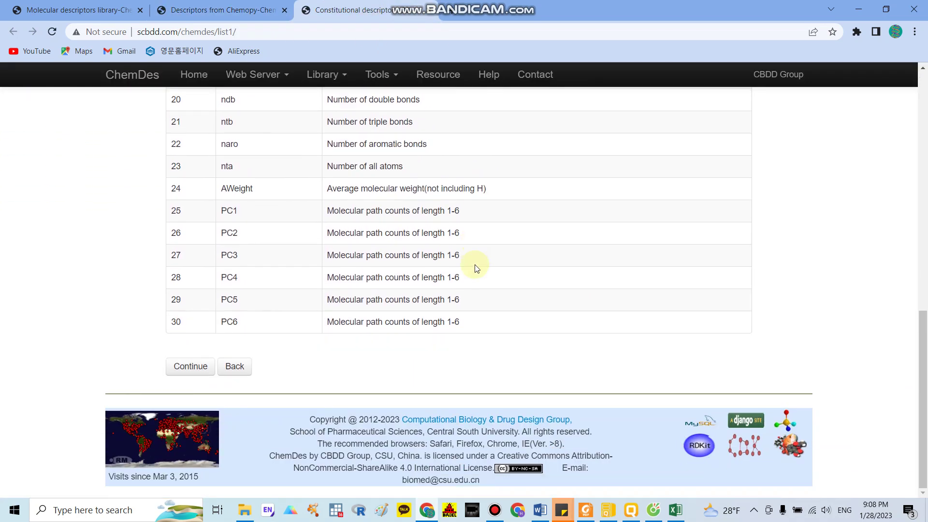
scroll(469, 273, "up", 12)
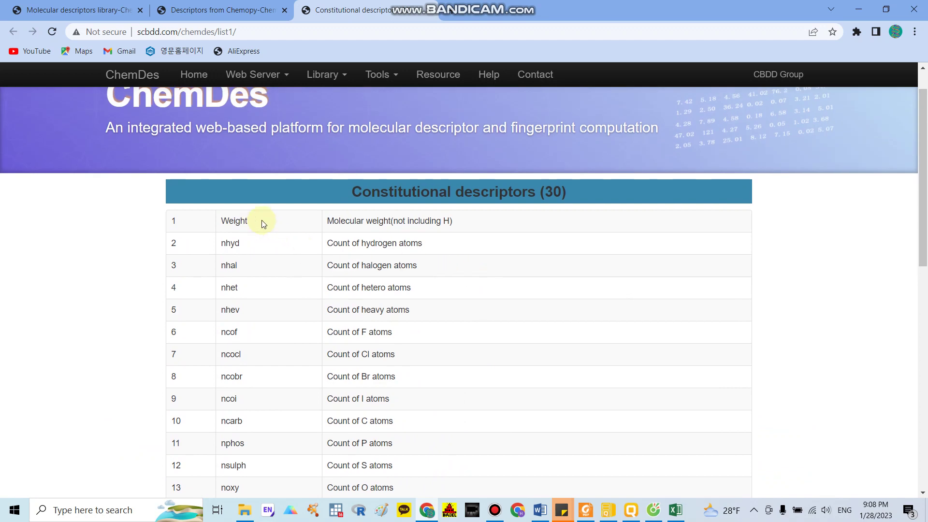
double_click(224, 217)
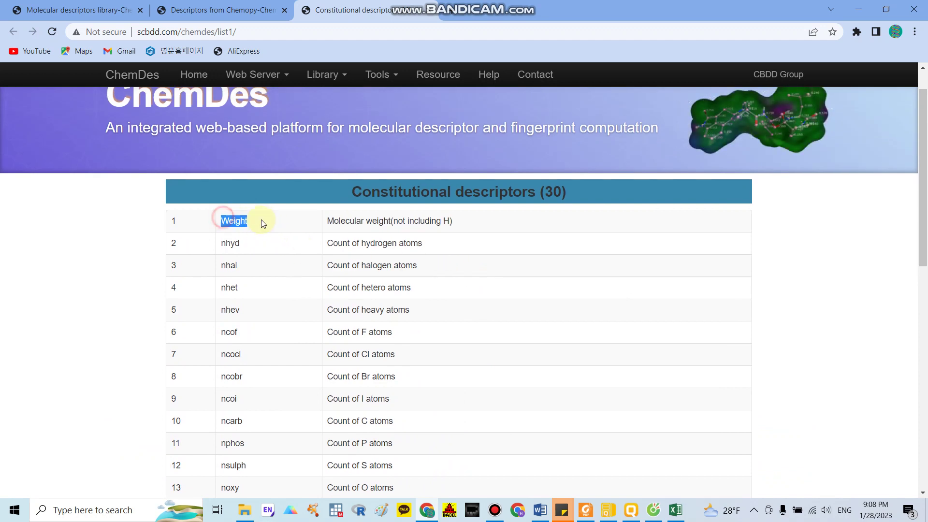
left_click(334, 213)
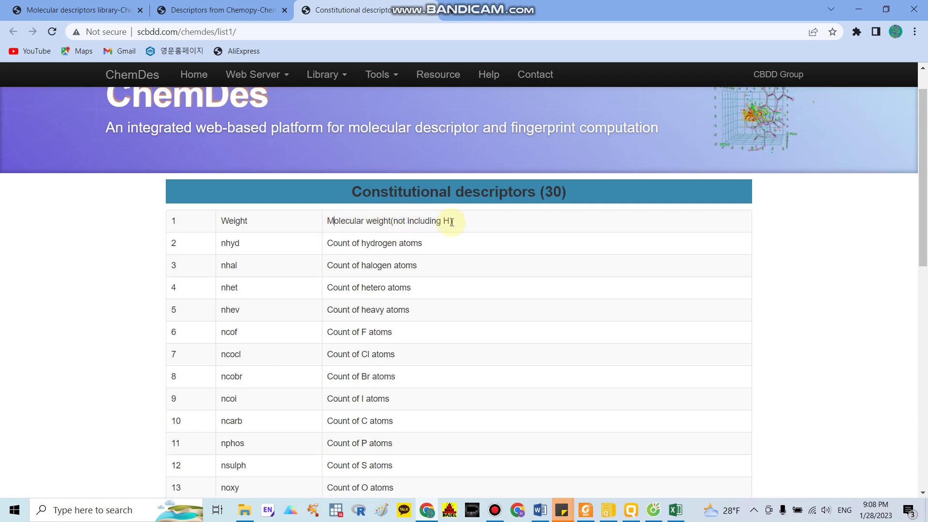
left_click(240, 245)
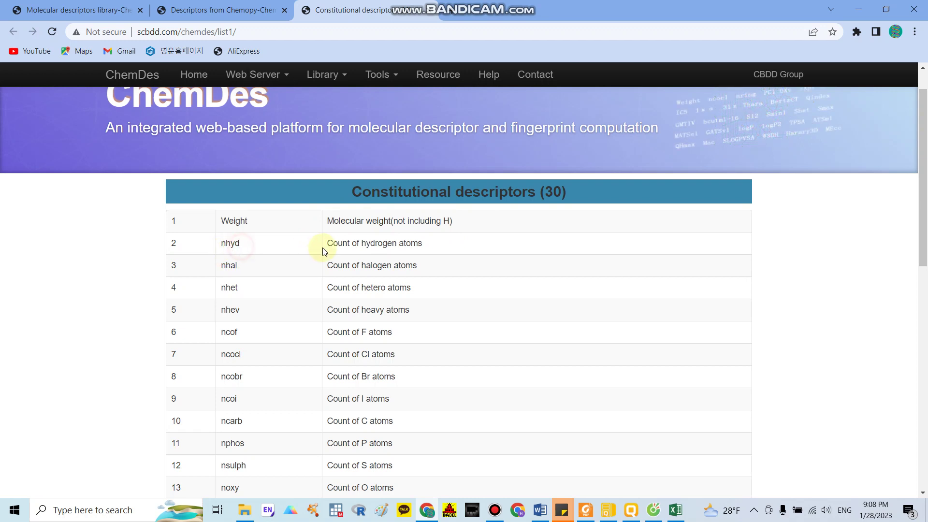
left_click_drag(330, 245, 425, 244)
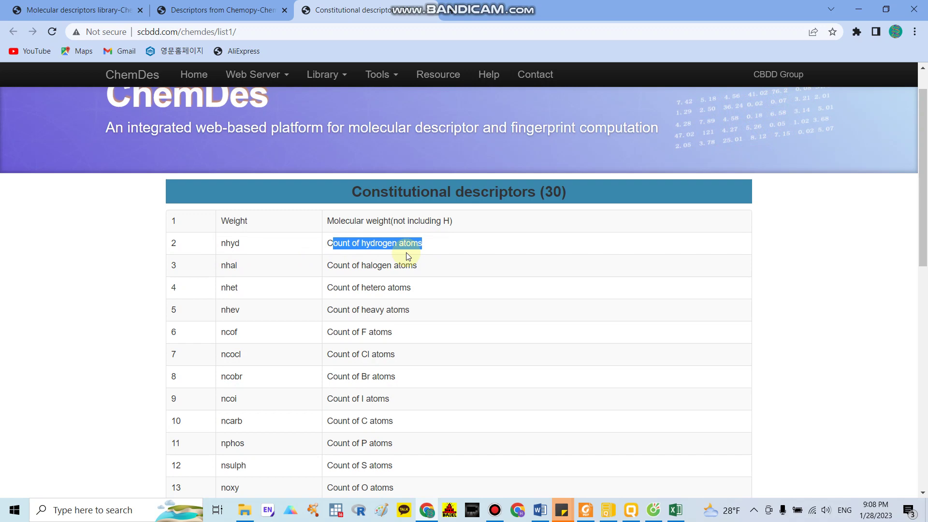
scroll(289, 289, "down", 10)
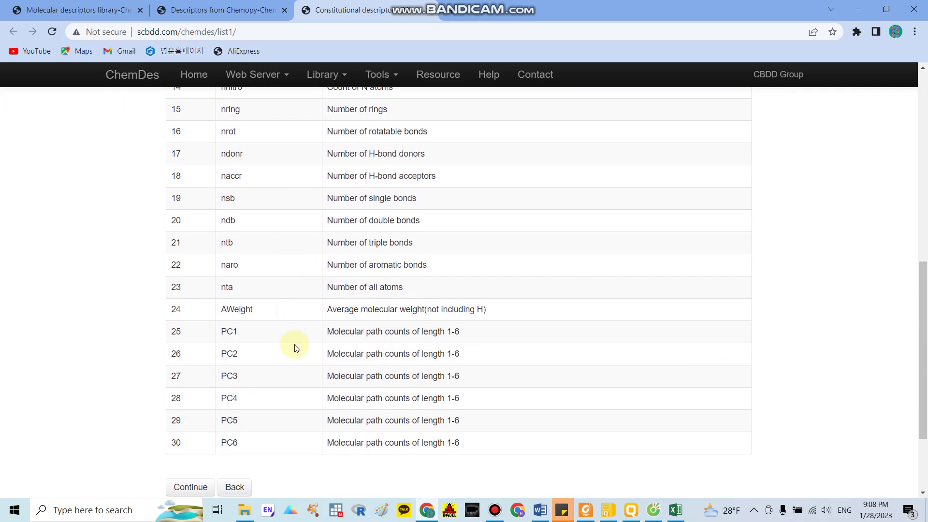
scroll(357, 352, "up", 10)
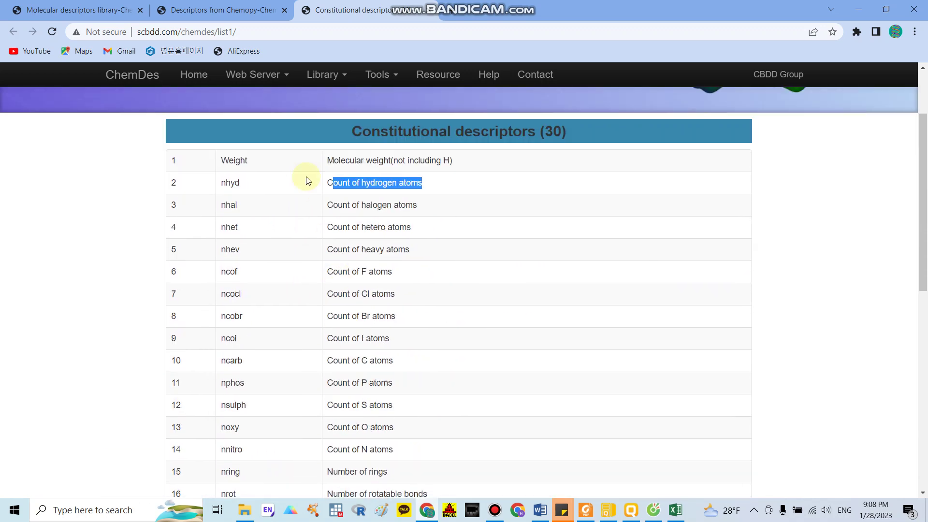
Open the Connectivity descriptors (44) list in a new tab, review it, and return to Chemopy categories.
left_click(217, 9)
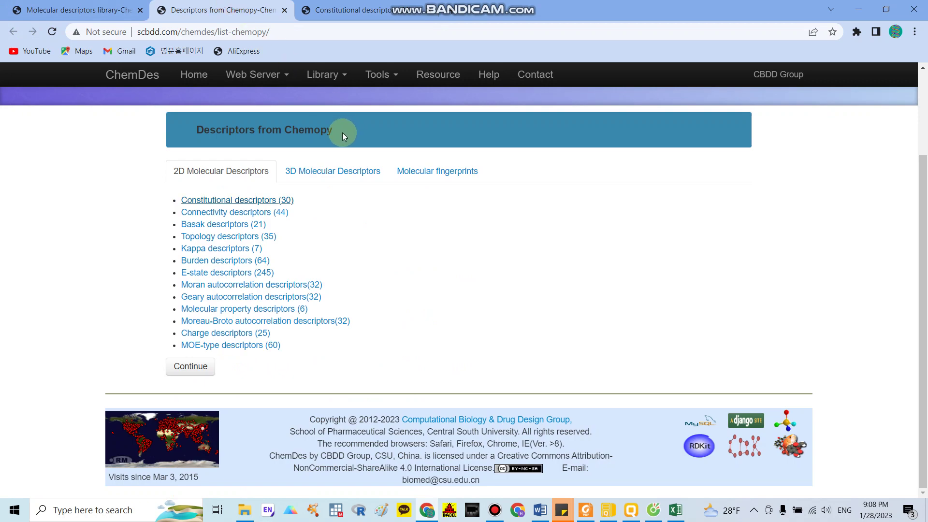
right_click(238, 211)
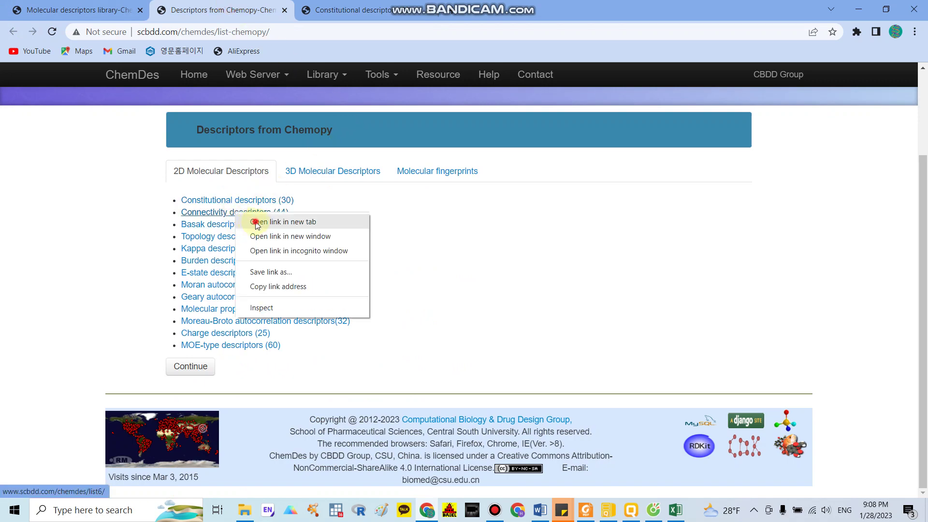
left_click(254, 220)
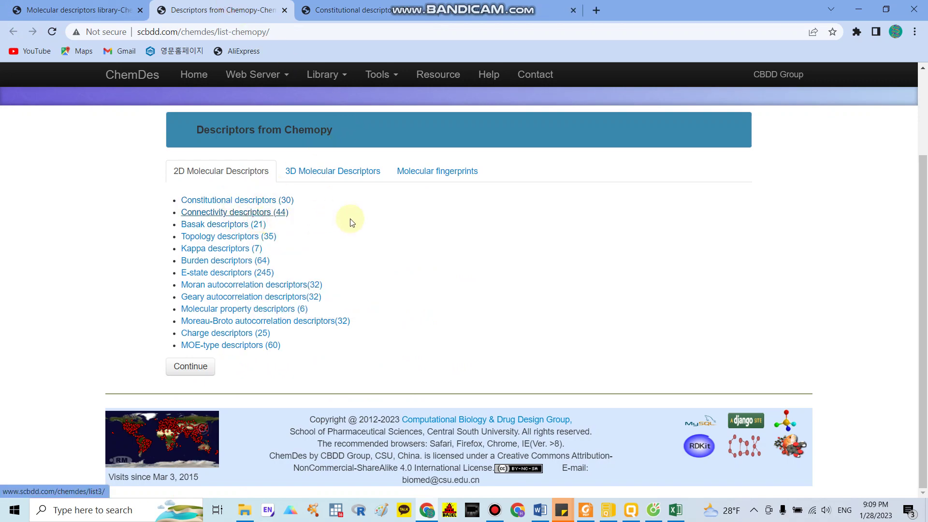
left_click(489, 12)
scroll(454, 256, "down", 10)
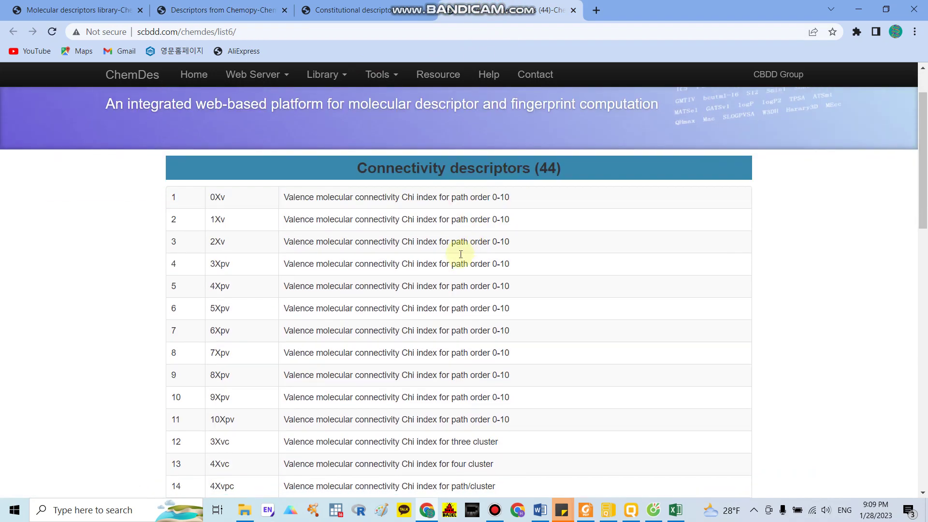
scroll(437, 262, "down", 8)
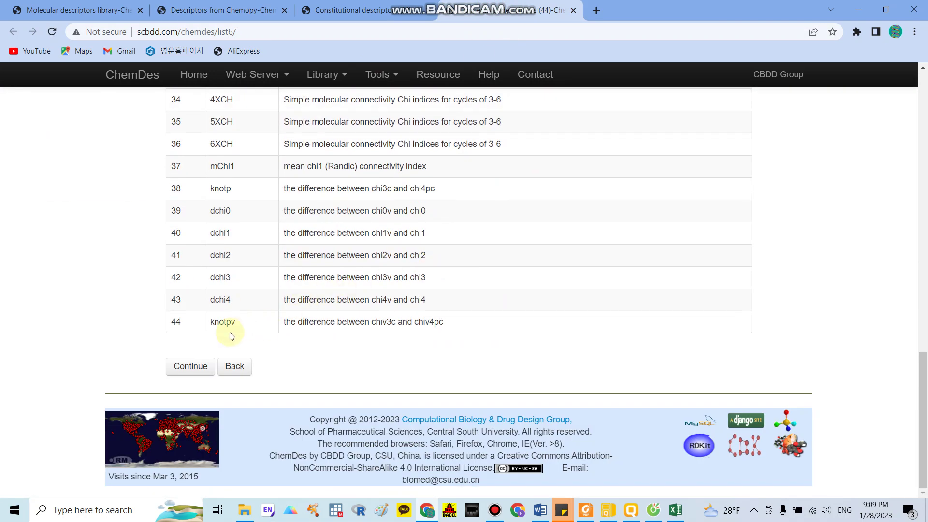
scroll(408, 294, "up", 18)
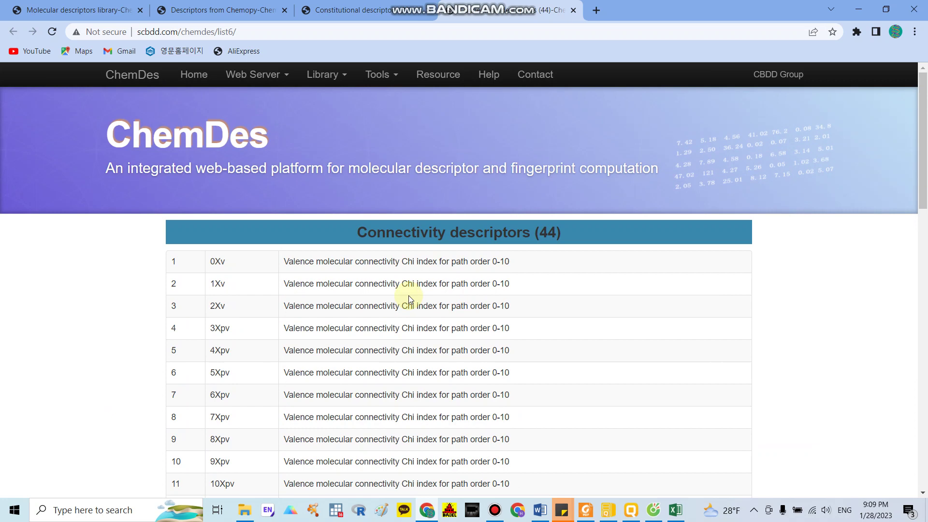
key("ctrl+shift+Tab")
key("ctrl+shift+Tab")
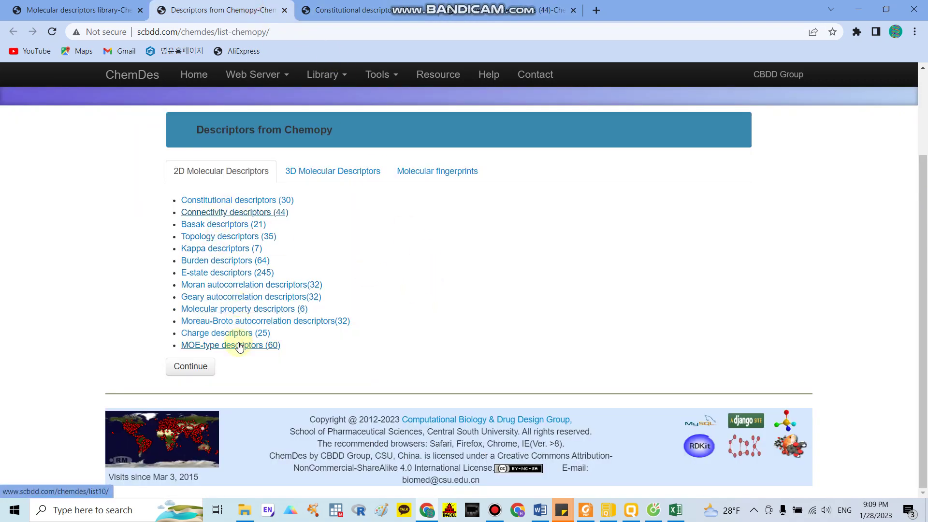
Open the 3D Geometric descriptors (12) list in a new tab and view it.
left_click(331, 173)
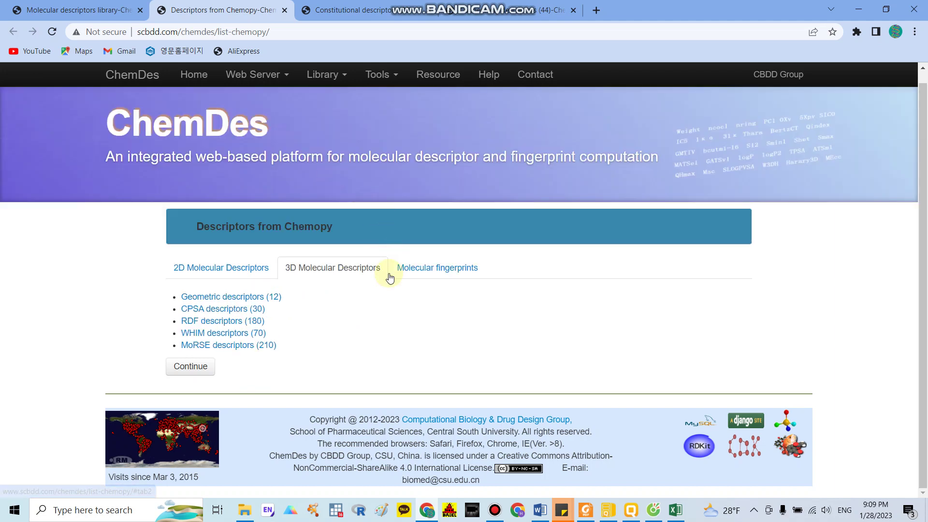
scroll(348, 302, "up", 1)
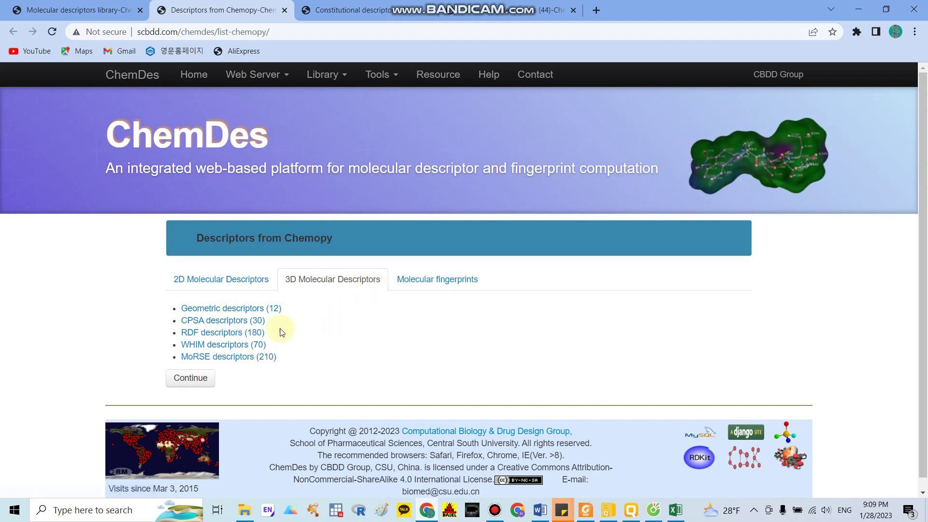
right_click(248, 310)
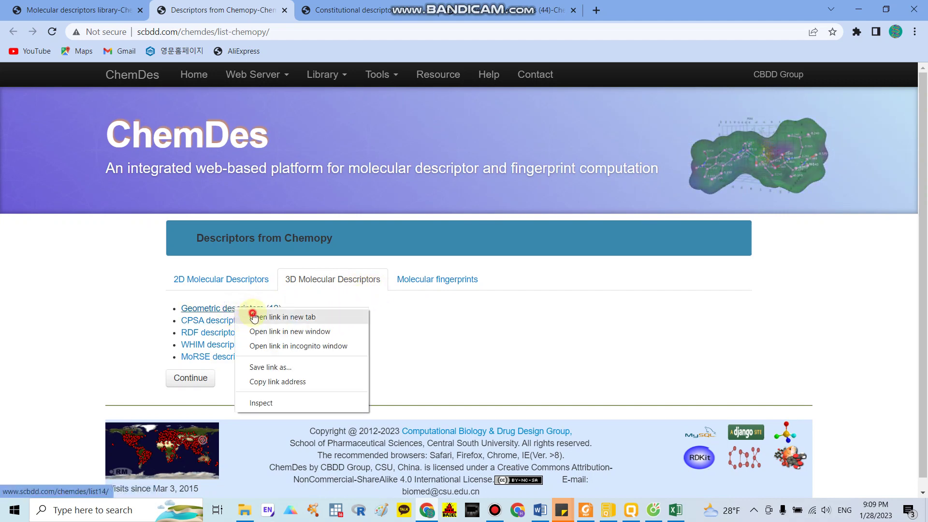
left_click(249, 315)
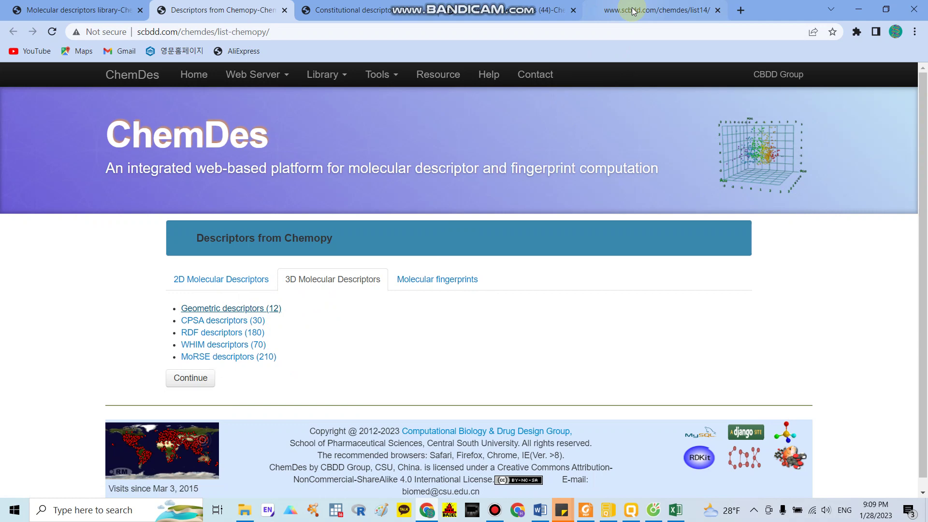
left_click(628, 9)
scroll(466, 297, "down", 2)
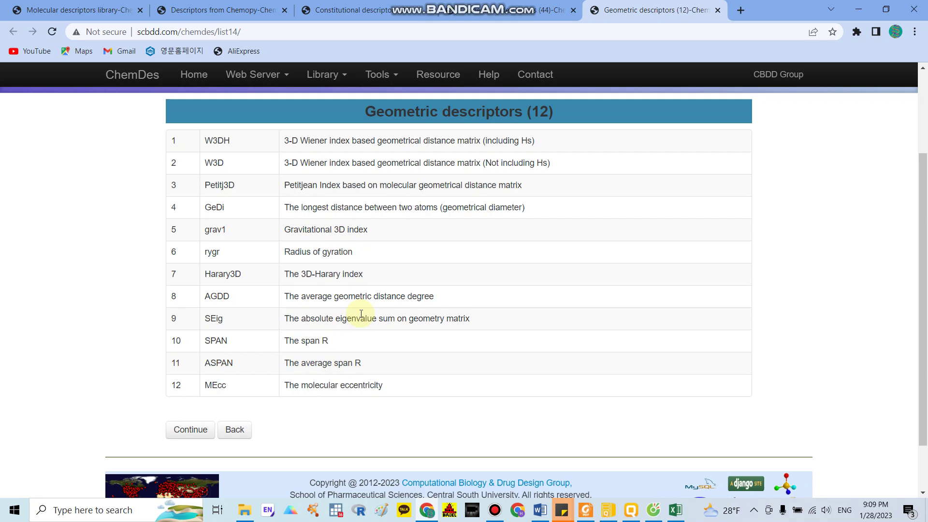
Open the Molecular Fingerprints list (FP2 to Morgan) in a new tab, then return to the descriptors library.
left_click(395, 7)
left_click(234, 9)
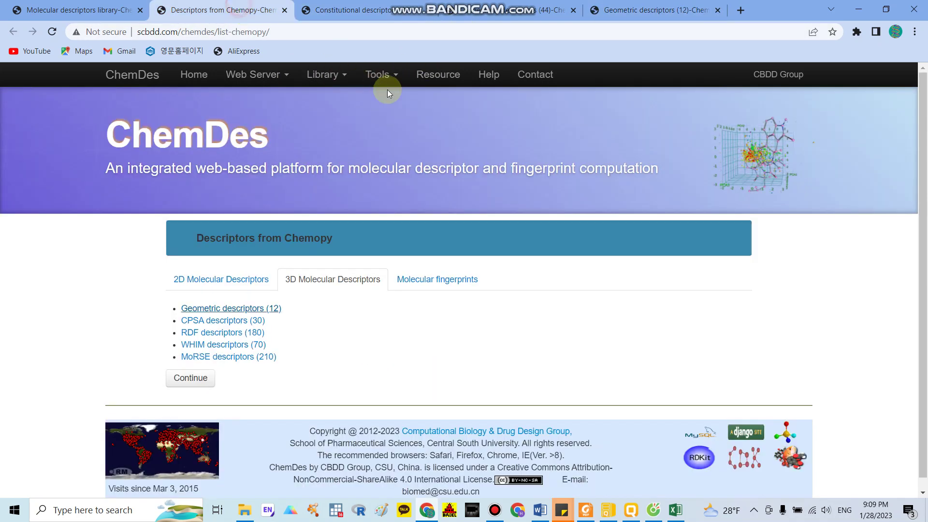
left_click(436, 278)
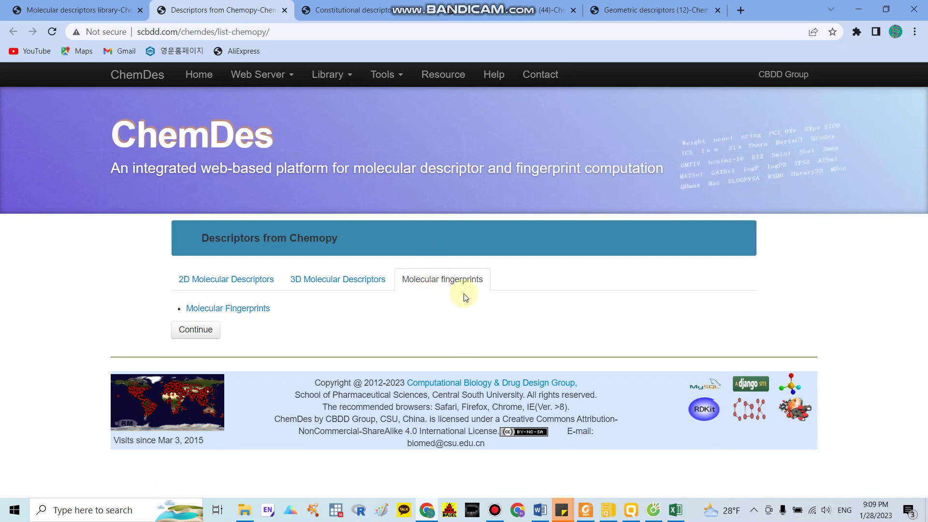
right_click(250, 309)
left_click(270, 319)
left_click(686, 10)
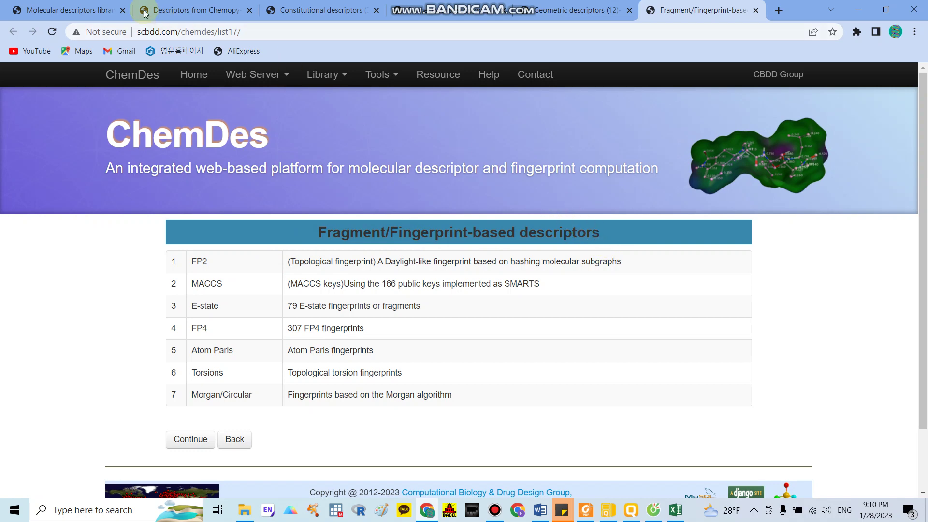
left_click(99, 10)
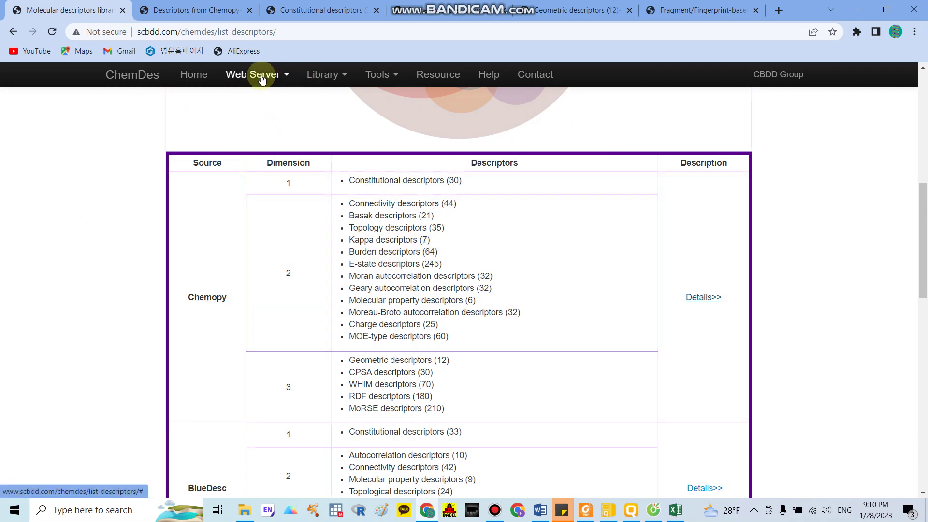
Open the Chemopy Descriptor Calculator and autofill the SMILES C(C=CC1)=C(C=1C(=O)O)O.
left_click(261, 80)
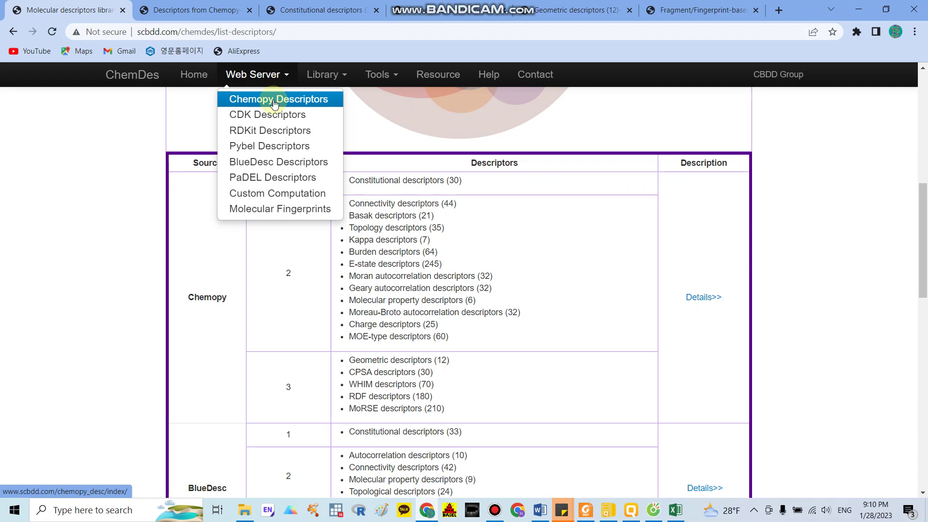
left_click(274, 101)
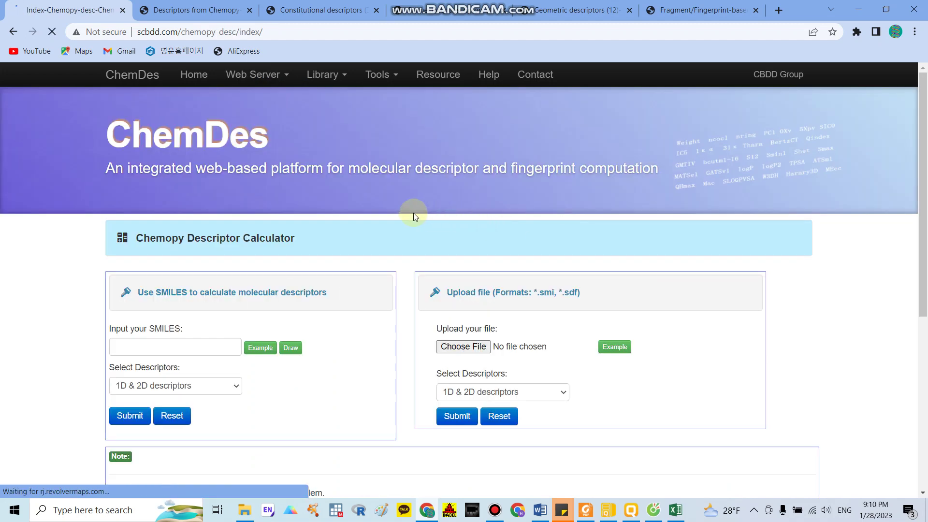
scroll(413, 212, "down", 3)
scroll(390, 238, "up", 1)
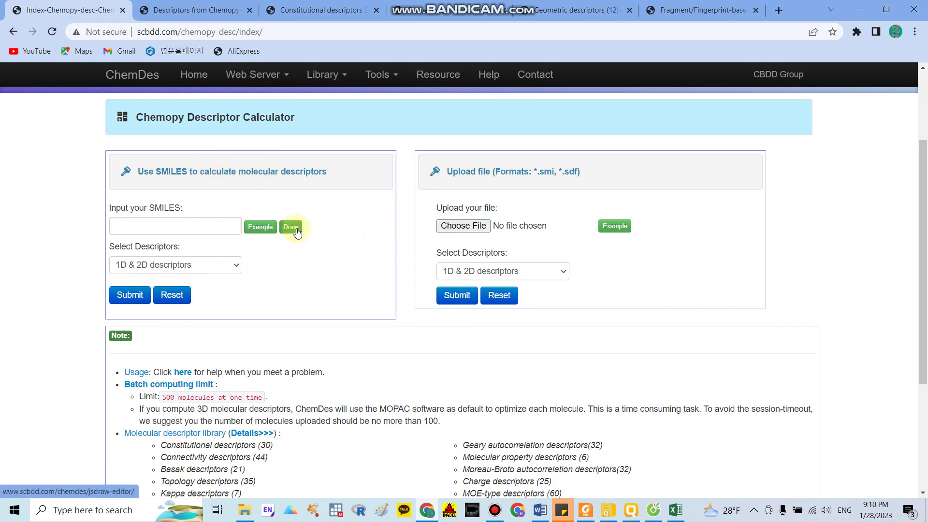
left_click(219, 227)
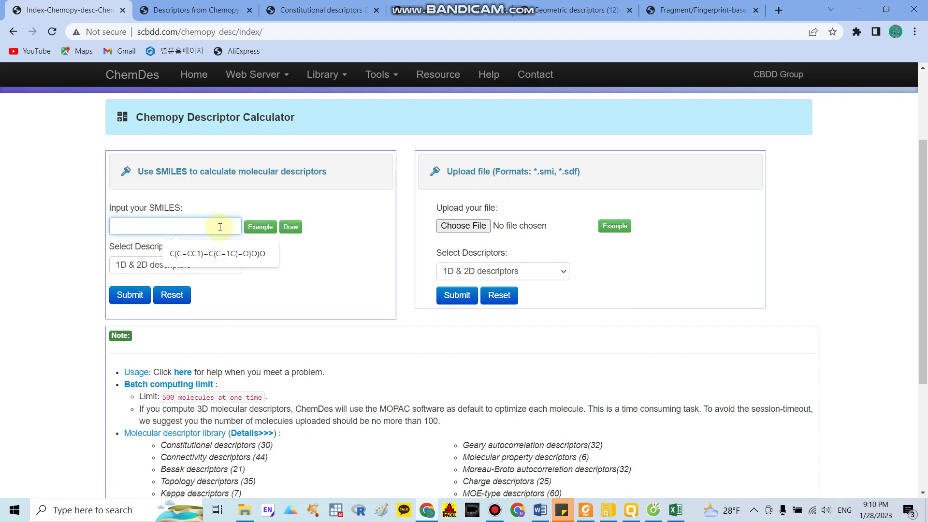
left_click(225, 256)
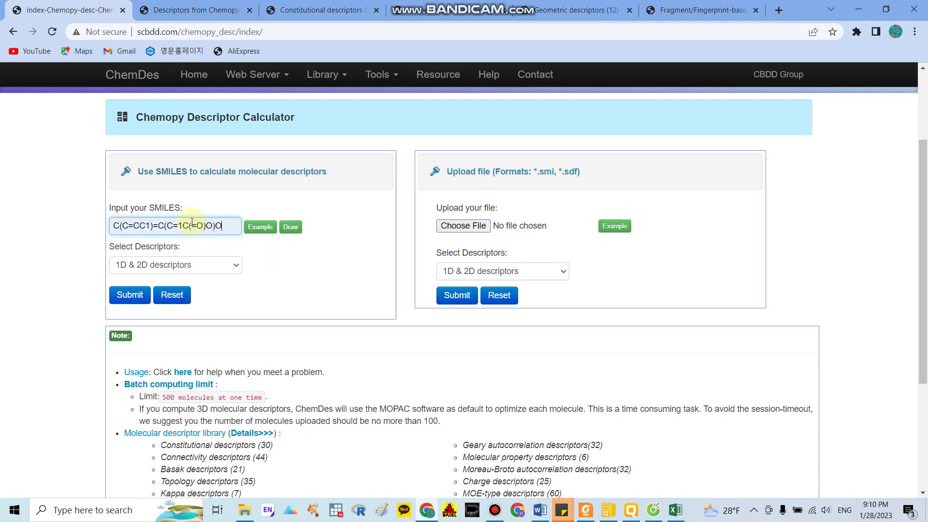
left_click(137, 295)
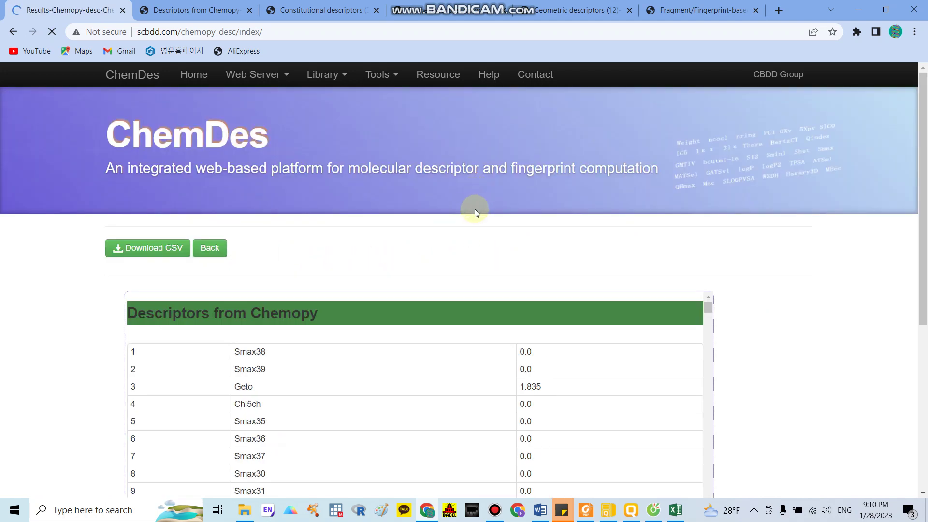
left_click(13, 32)
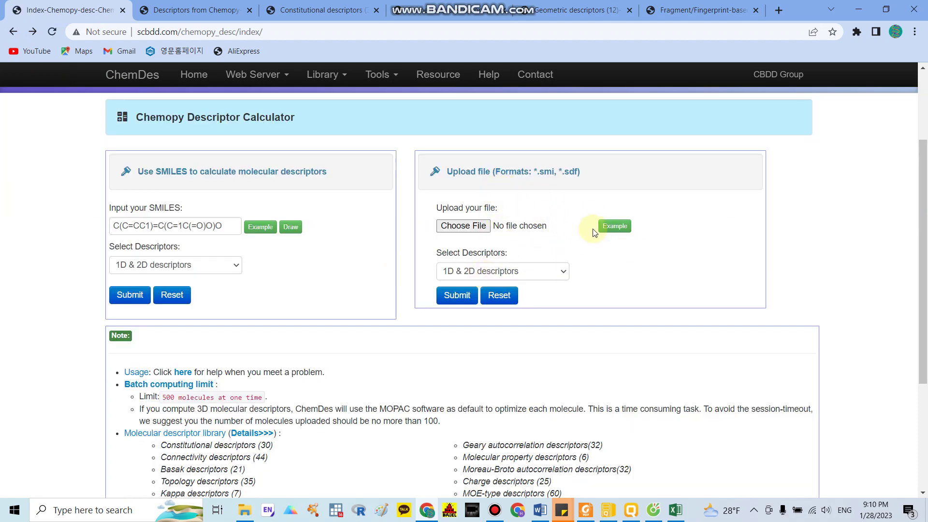
Download example.sdf from the upload Example page.
left_click(613, 230)
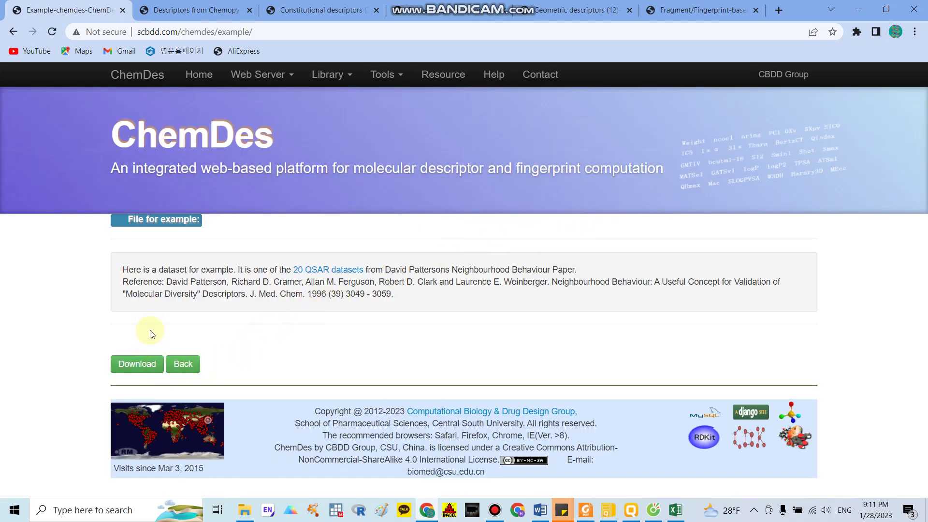
left_click(149, 364)
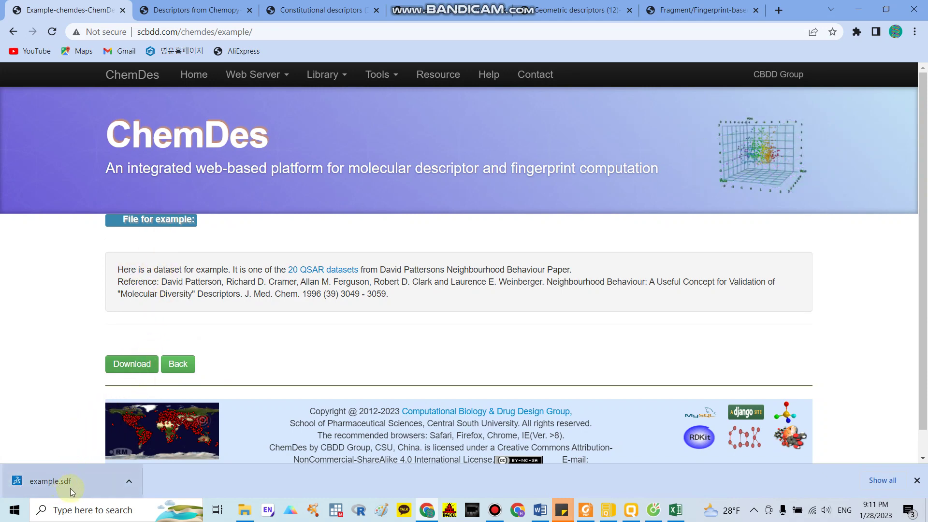
Back on the Chemopy calculator, attach example.sdf from Downloads as the upload file.
left_click(12, 32)
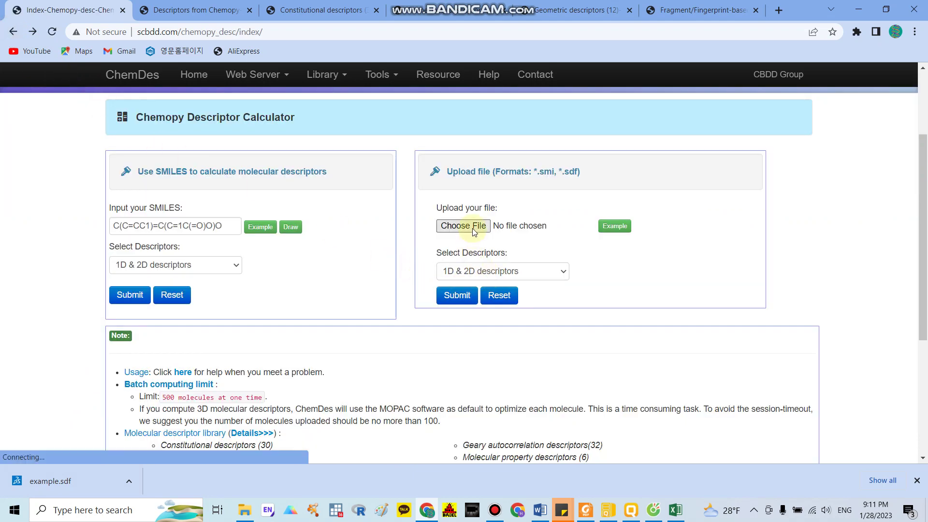
left_click(471, 228)
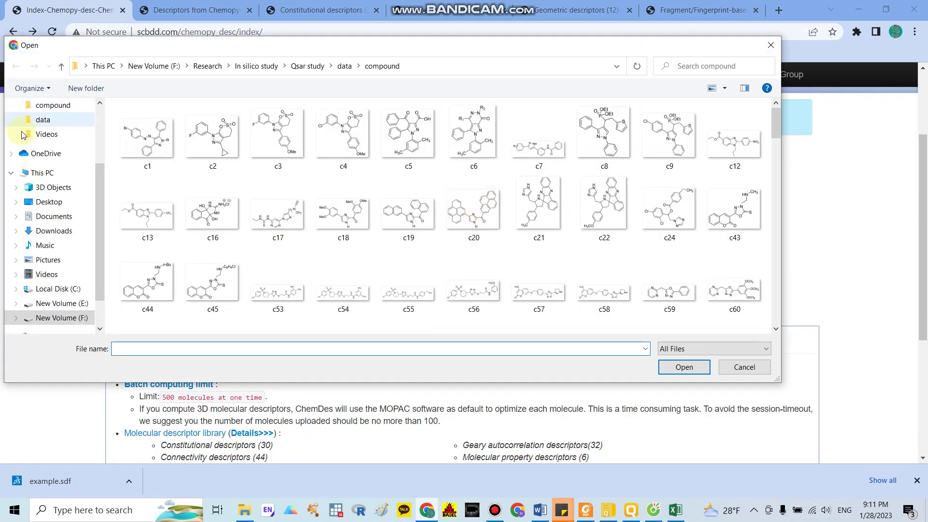
left_click(56, 231)
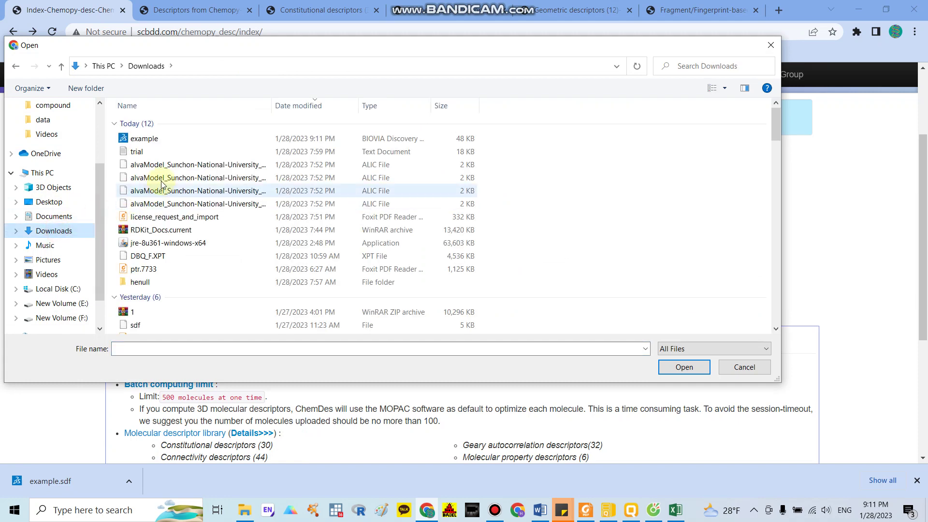
double_click(155, 139)
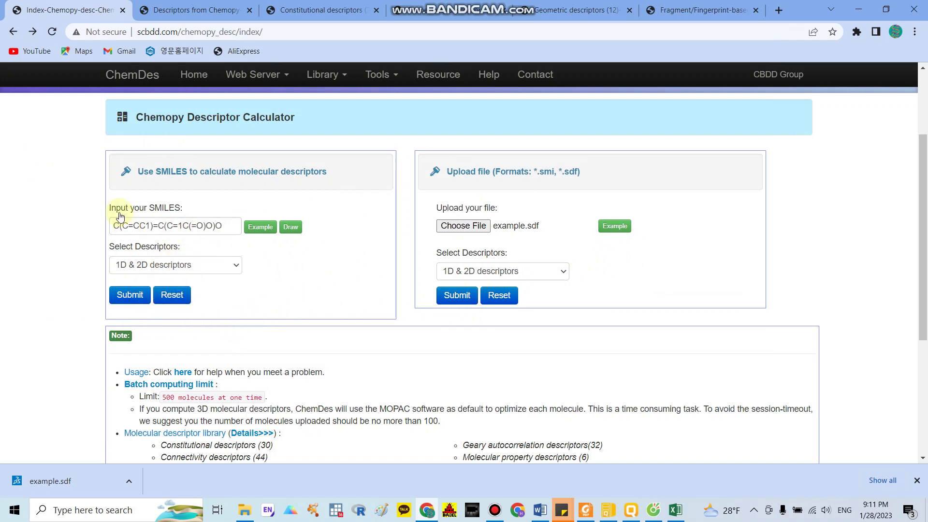
Compute Chemopy descriptors for example.sdf and scroll the results table down toward row 633.
left_click(126, 300)
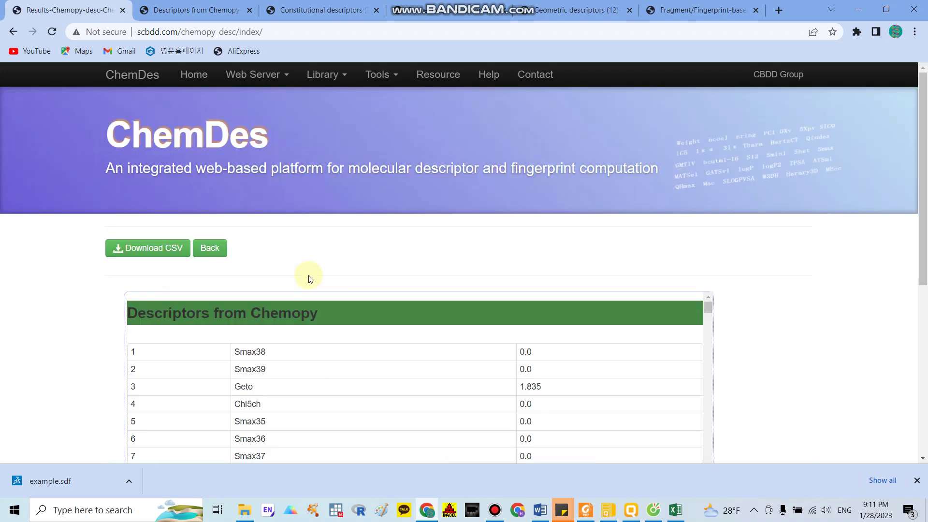
scroll(319, 274, "down", 2)
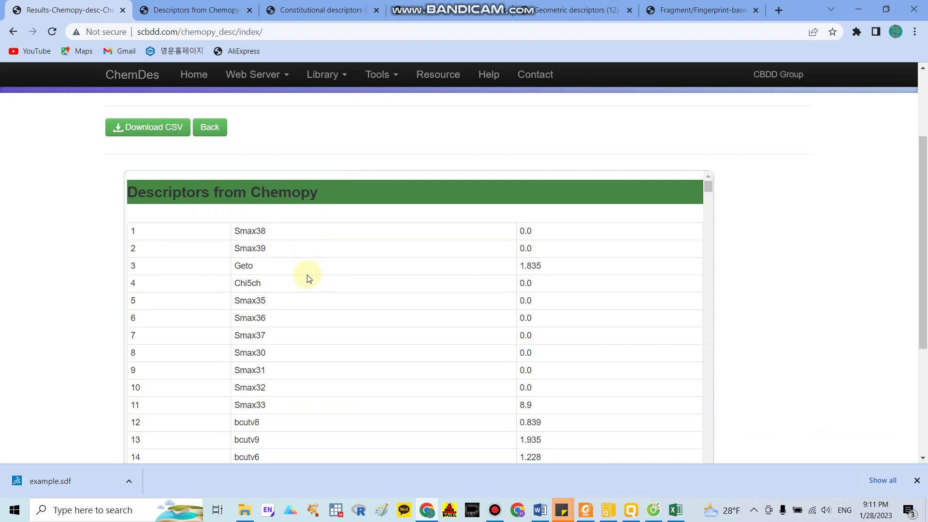
left_click_drag(708, 186, 708, 463)
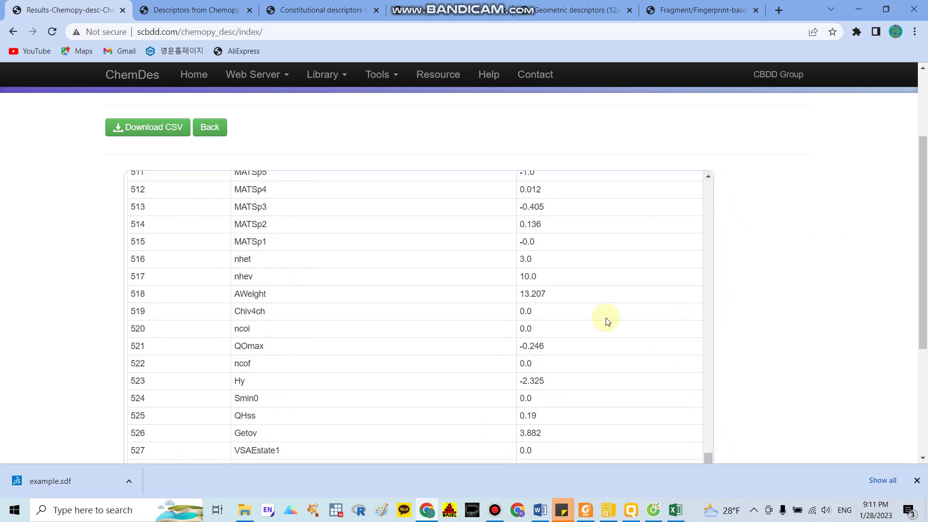
scroll(607, 322, "down", 15)
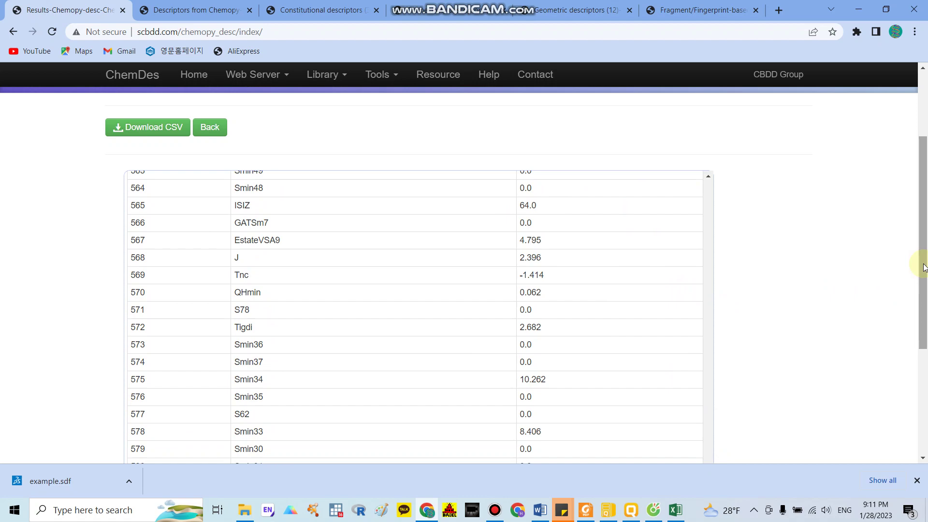
left_click_drag(923, 267, 923, 383)
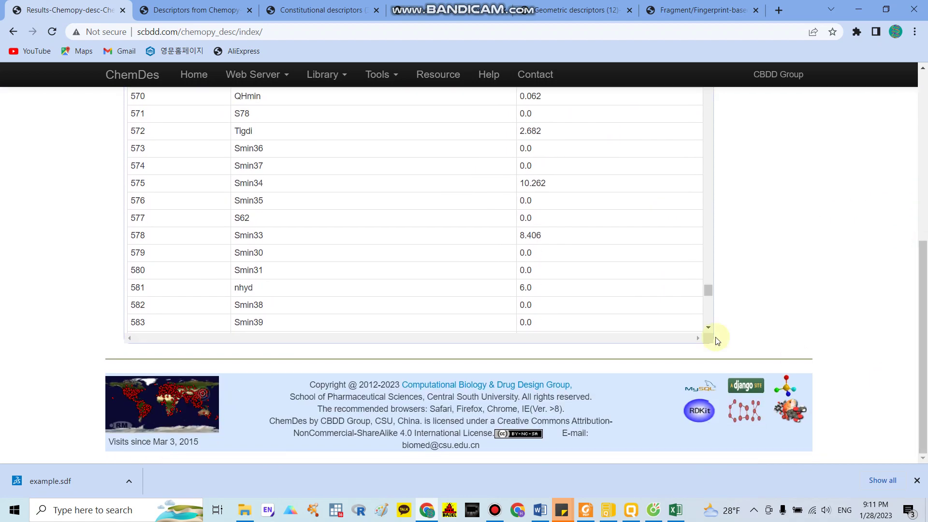
left_click_drag(709, 293, 704, 335)
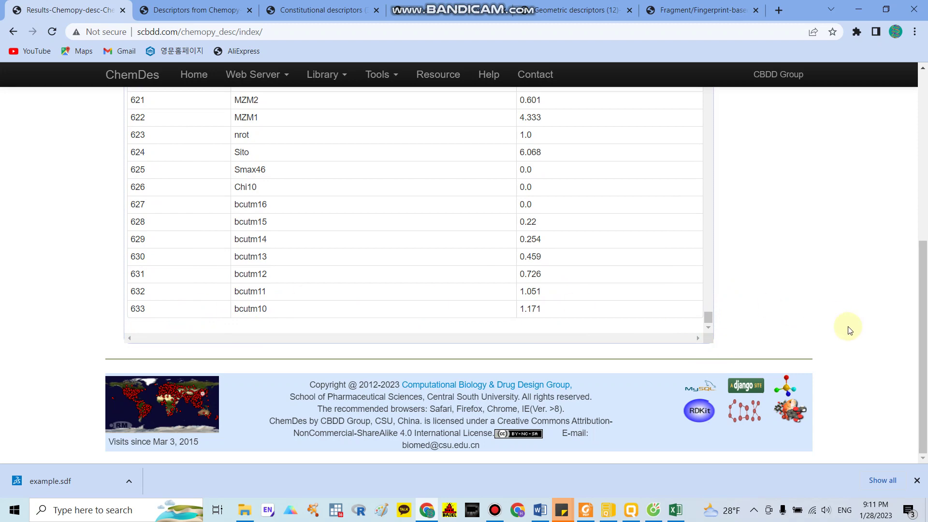
left_click_drag(923, 365, 923, 247)
Scroll the results table back up to its first rows.
scroll(485, 298, "up", 3)
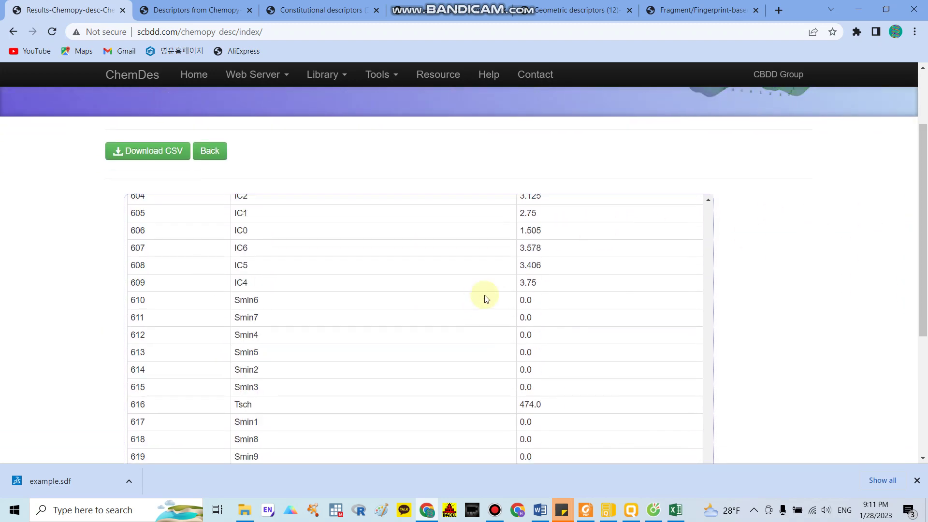
scroll(485, 298, "up", 8)
scroll(773, 346, "up", 2)
scroll(608, 329, "down", 6)
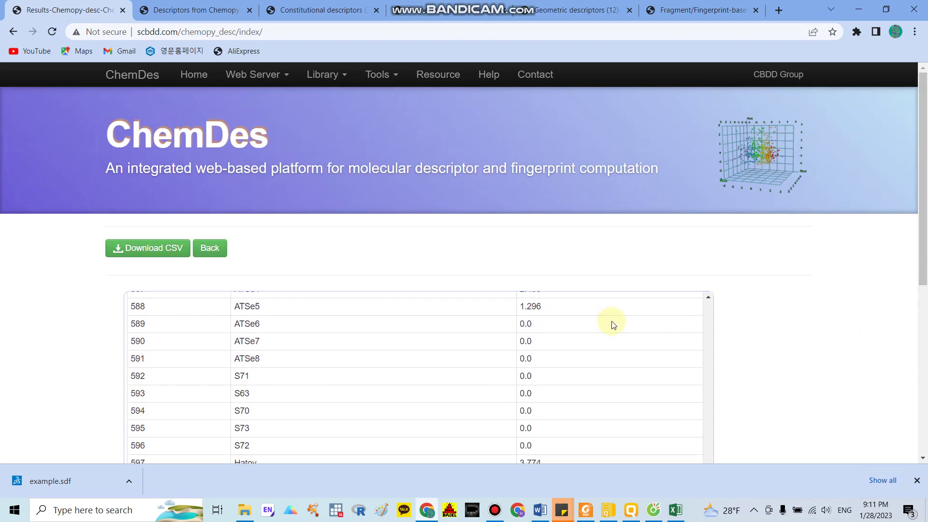
scroll(612, 324, "down", 4)
left_click_drag(921, 259, 923, 418)
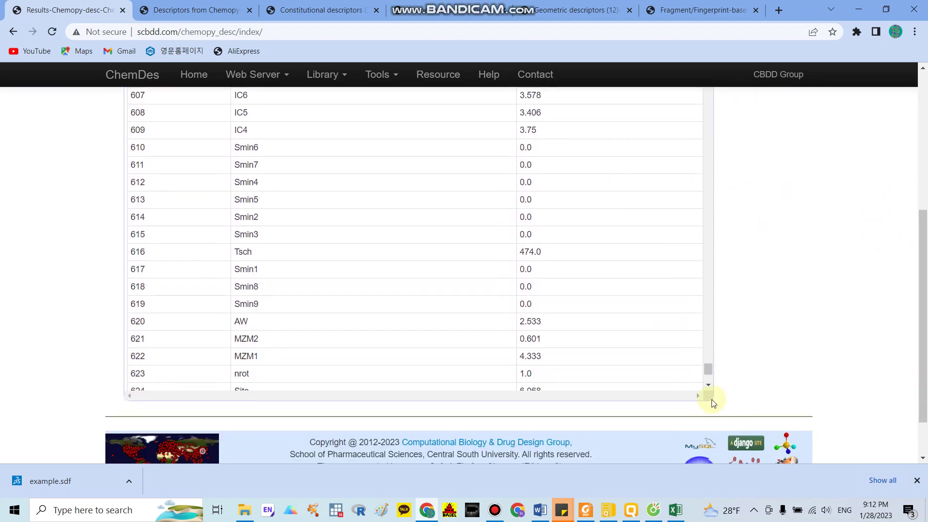
left_click_drag(711, 371, 708, 89)
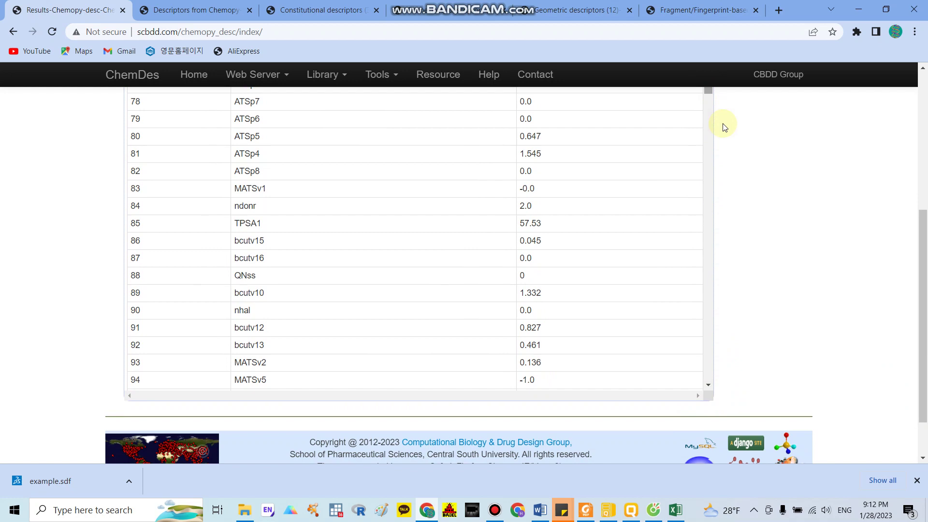
scroll(818, 238, "up", 5)
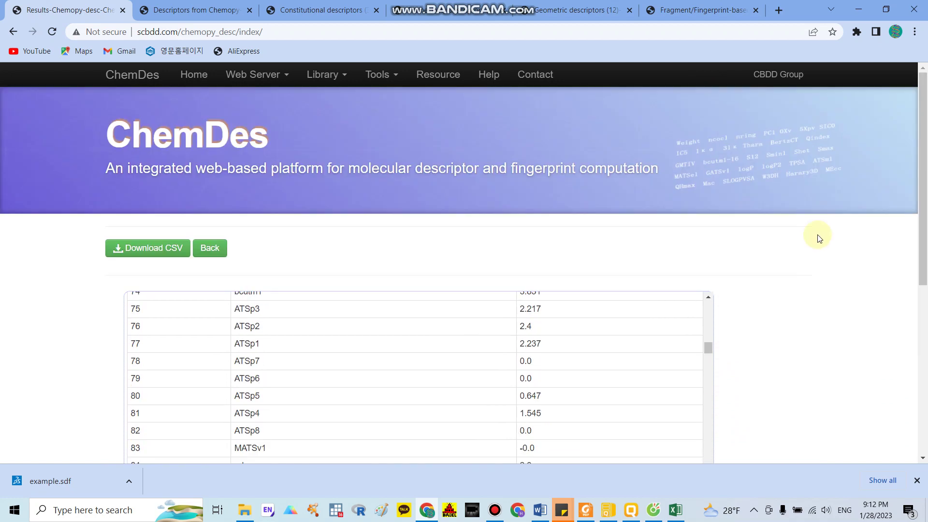
left_click_drag(708, 344, 709, 299)
left_click(709, 297)
scroll(386, 304, "down", 1)
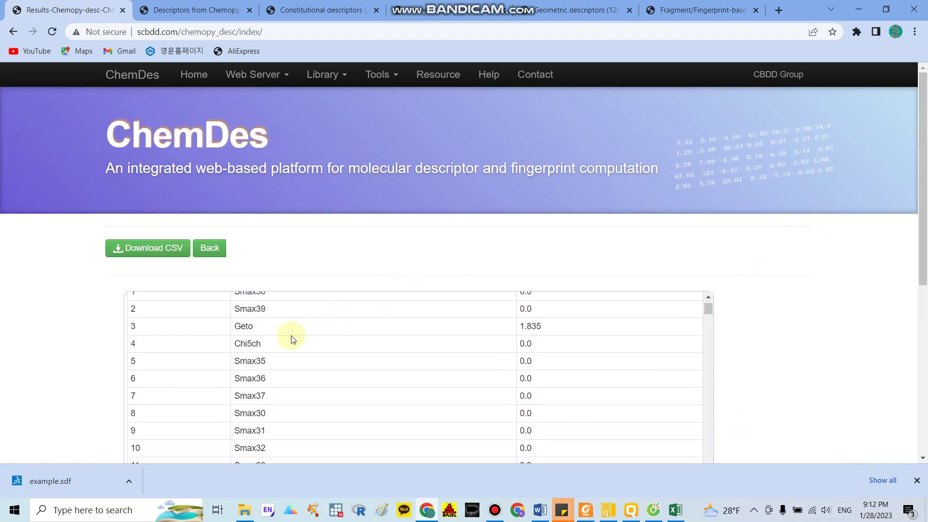
scroll(290, 338, "up", 2)
left_click_drag(924, 252, 921, 310)
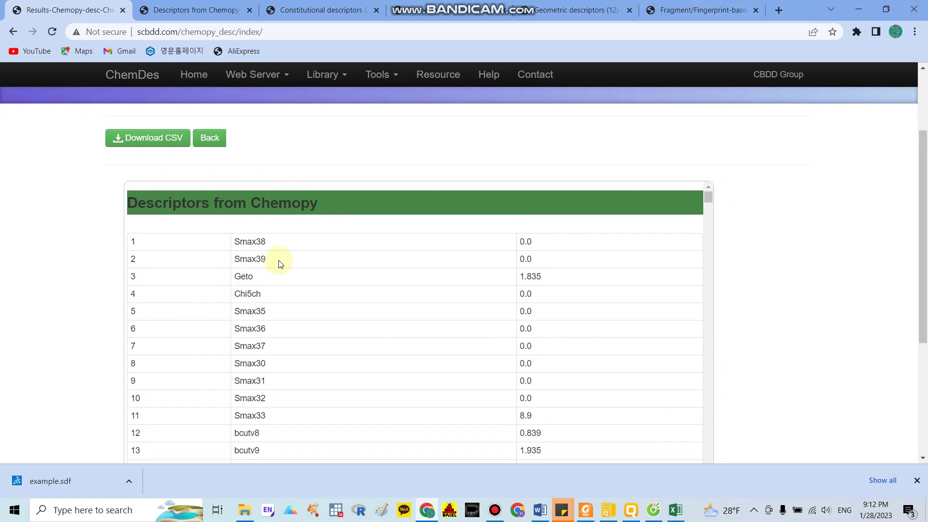
Copy nhyd from the Constitutional descriptors list and find it in the results (6.0).
left_click(323, 18)
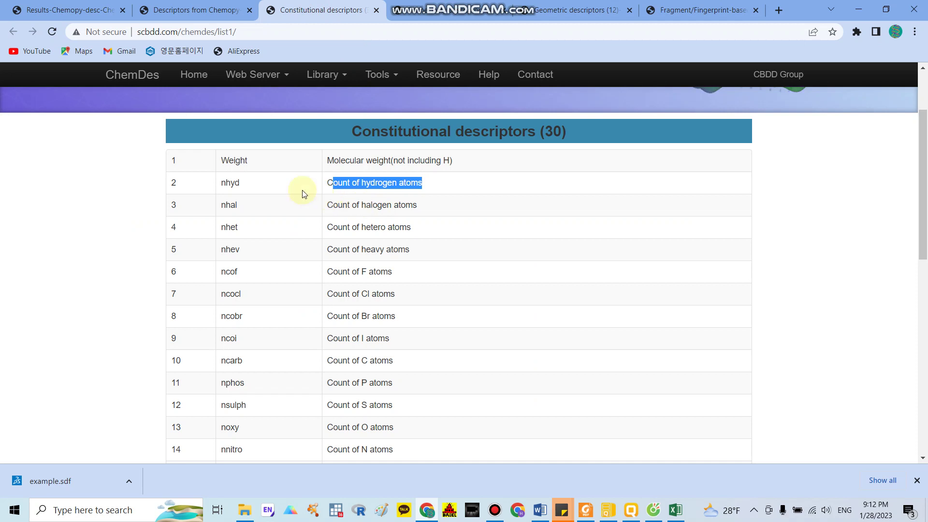
left_click(261, 183)
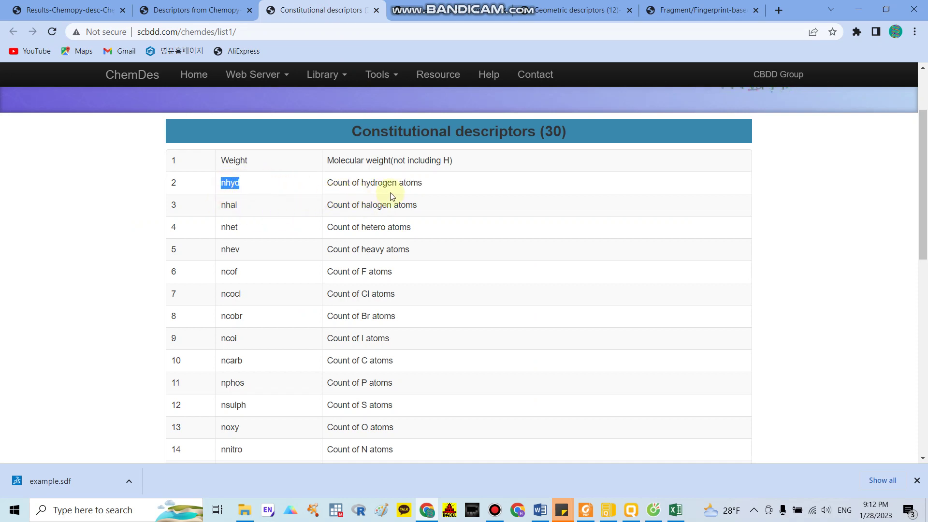
left_click(193, 10)
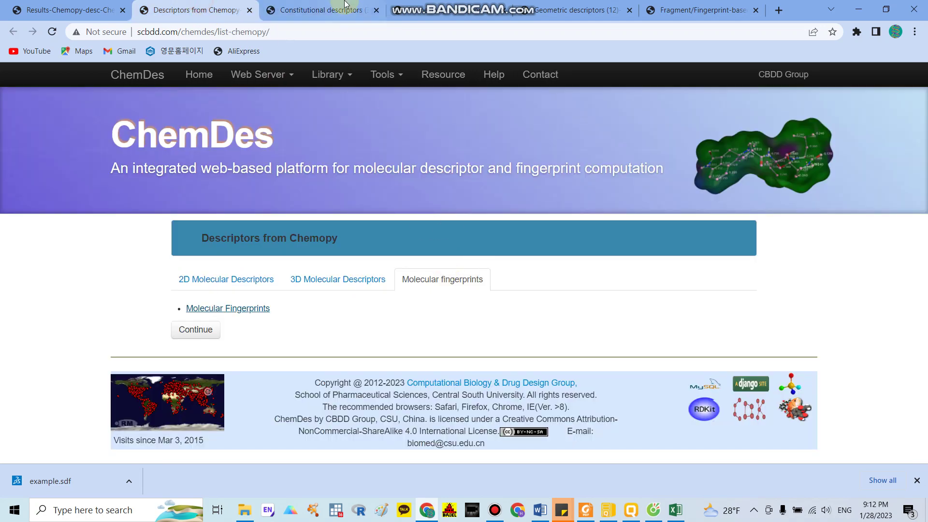
left_click(81, 5)
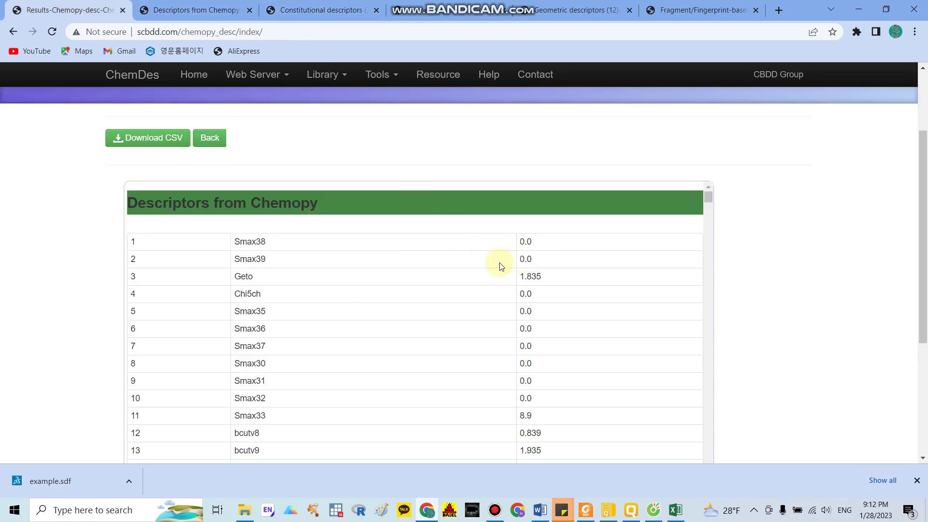
key("ctrl+f")
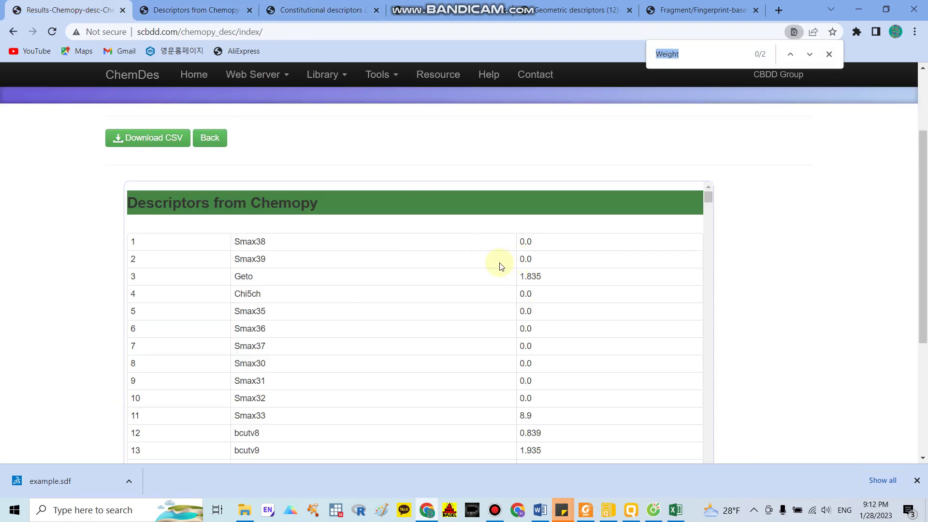
type("nhyd")
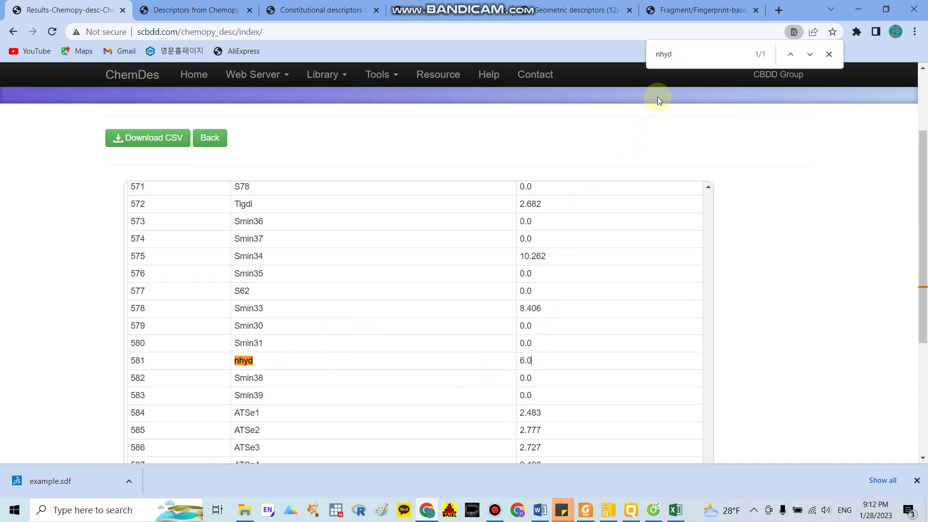
Find Weight (132.074) in the results, then download them as result.csv.
left_click(317, 10)
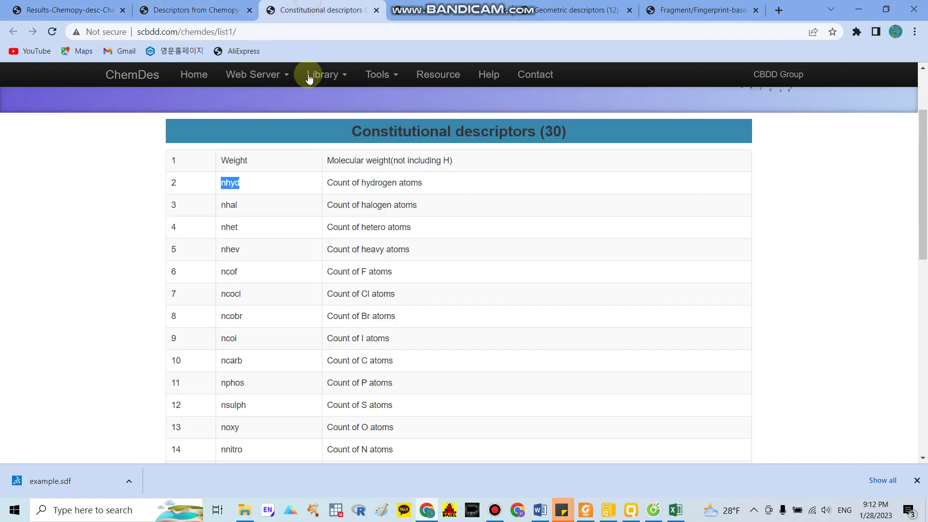
left_click_drag(223, 160, 253, 160)
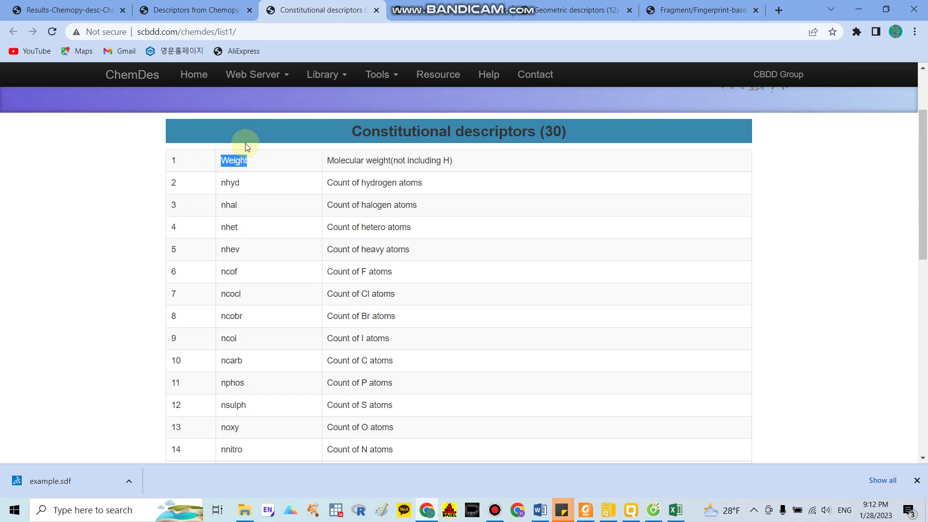
left_click(102, 4)
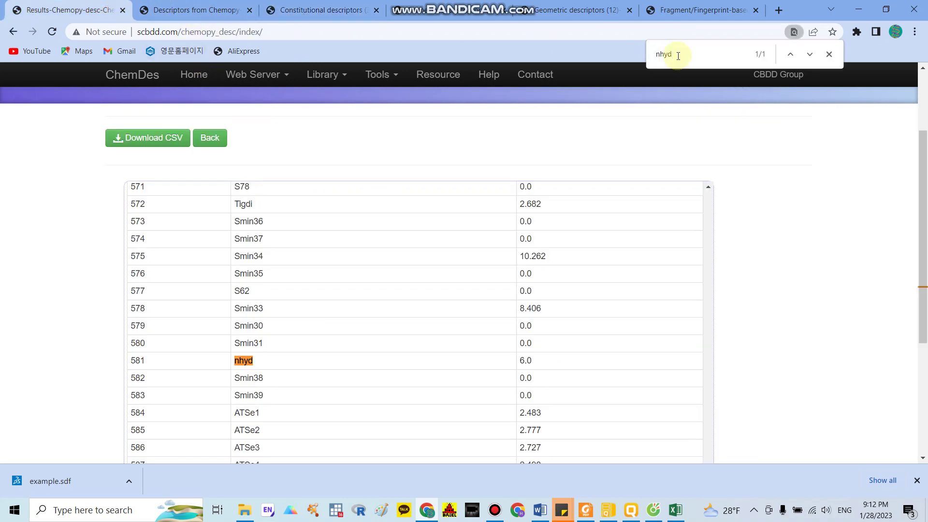
left_click_drag(678, 55, 637, 57)
key("Return")
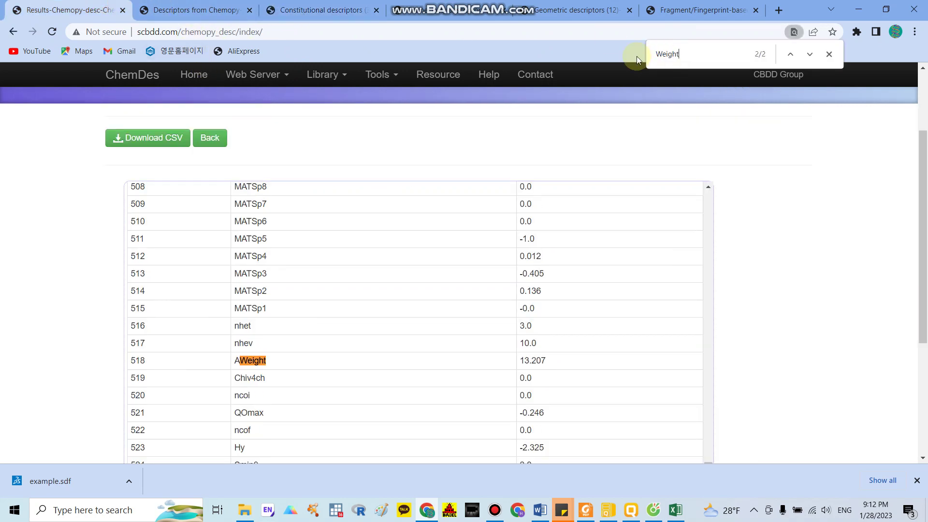
key("Return")
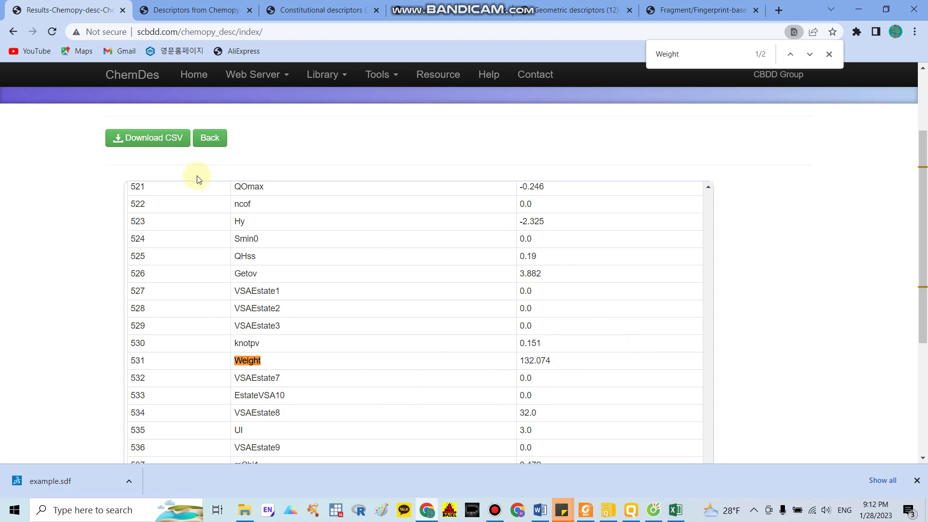
left_click(154, 141)
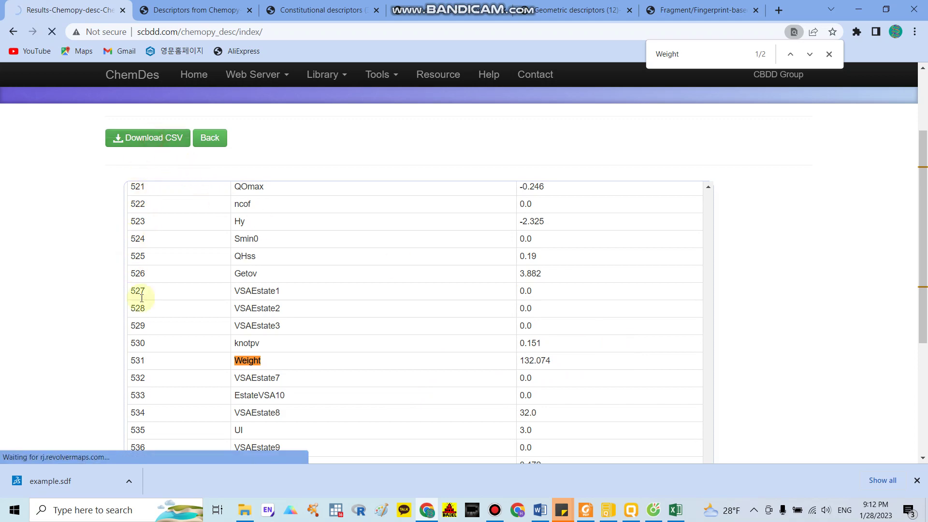
Open result.csv in a maximized Excel window and scroll across its descriptor value columns.
left_click(80, 478)
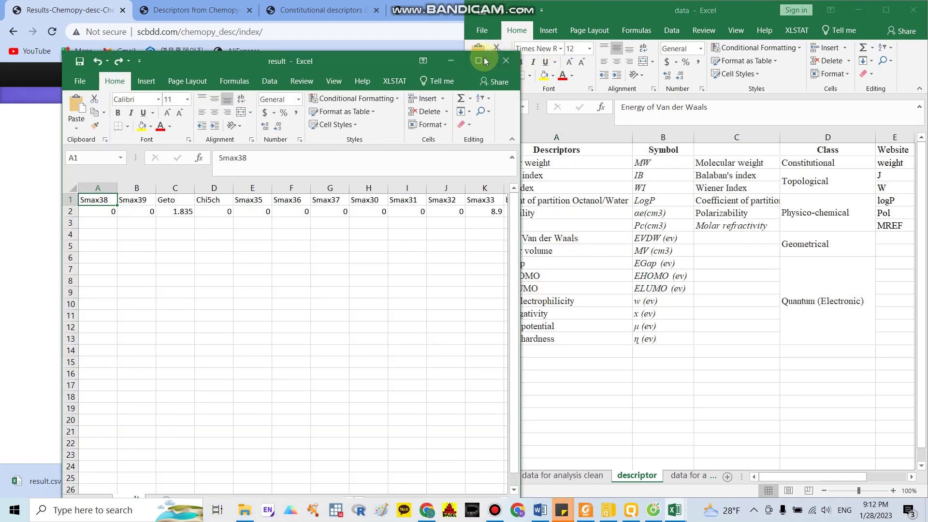
double_click(483, 57)
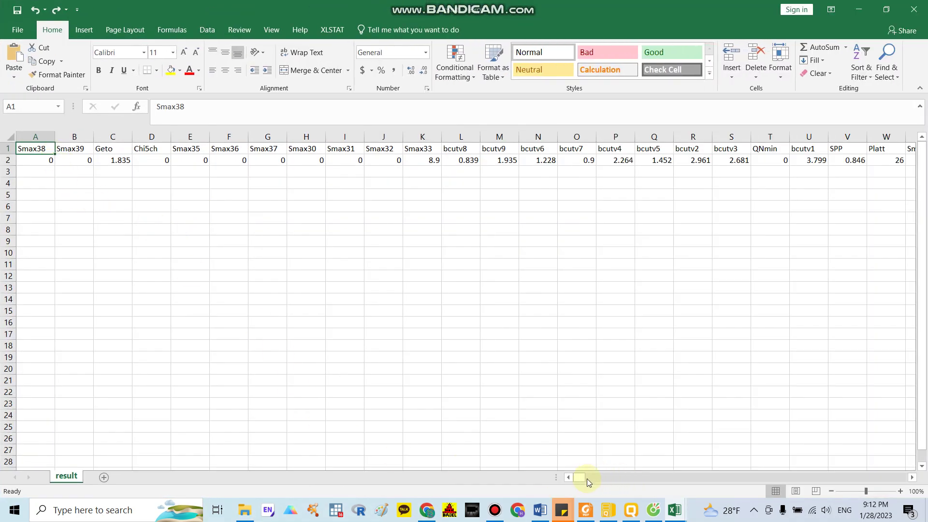
left_click_drag(590, 478, 532, 429)
Close the result workbook and return to the ChemDes results page in the browser.
left_click(913, 10)
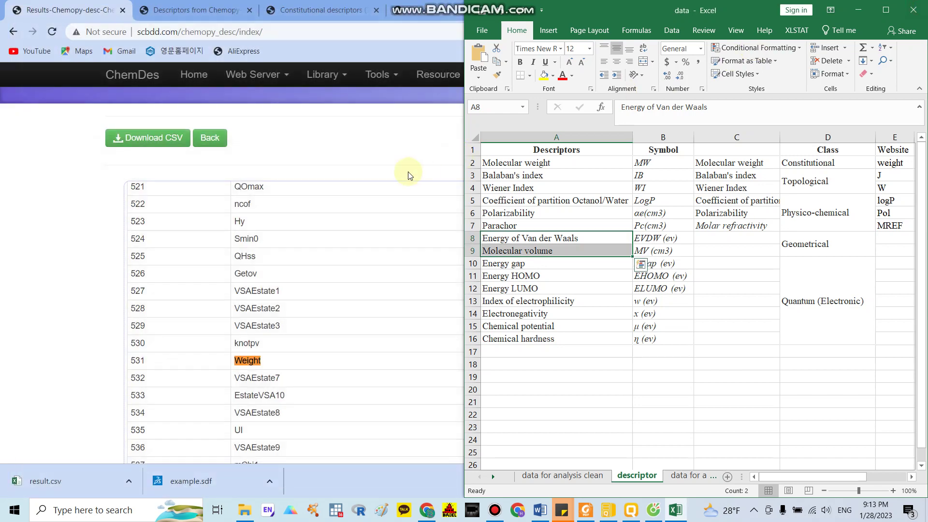
left_click(345, 134)
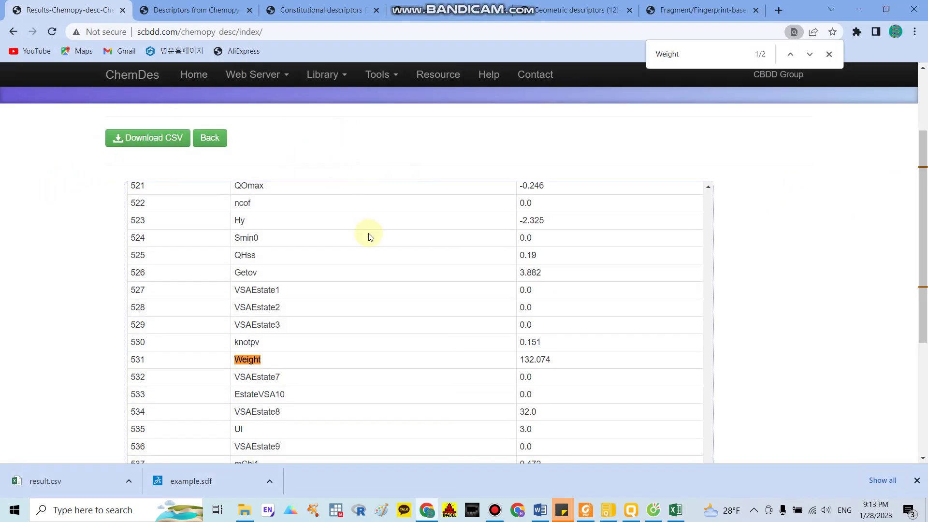
scroll(368, 236, "down", 5)
scroll(369, 232, "up", 6)
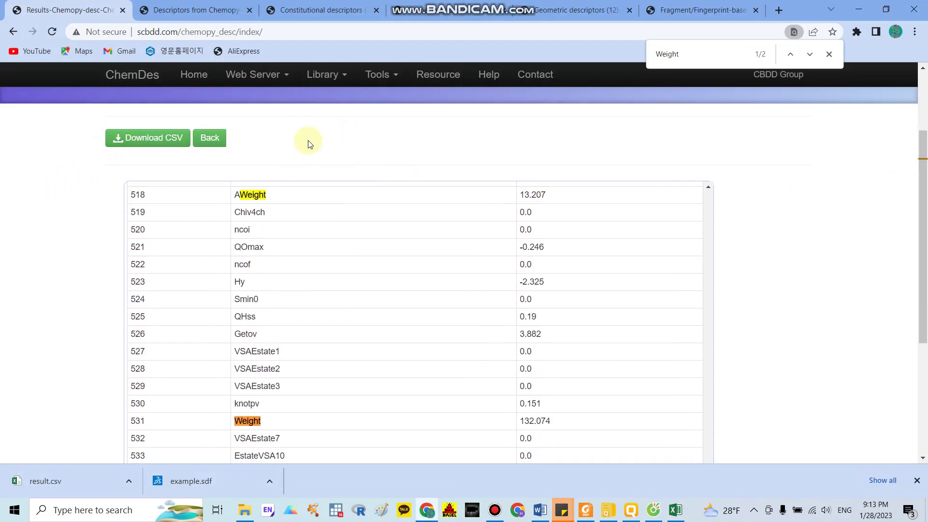
Look over the Web Server calculation services, then switch to the Descriptors from Chemopy tab.
left_click(278, 75)
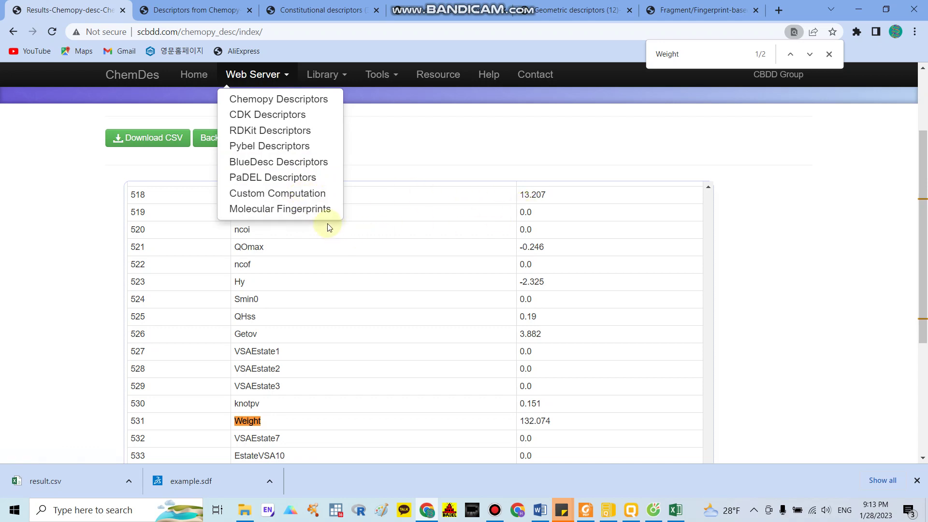
left_click(797, 205)
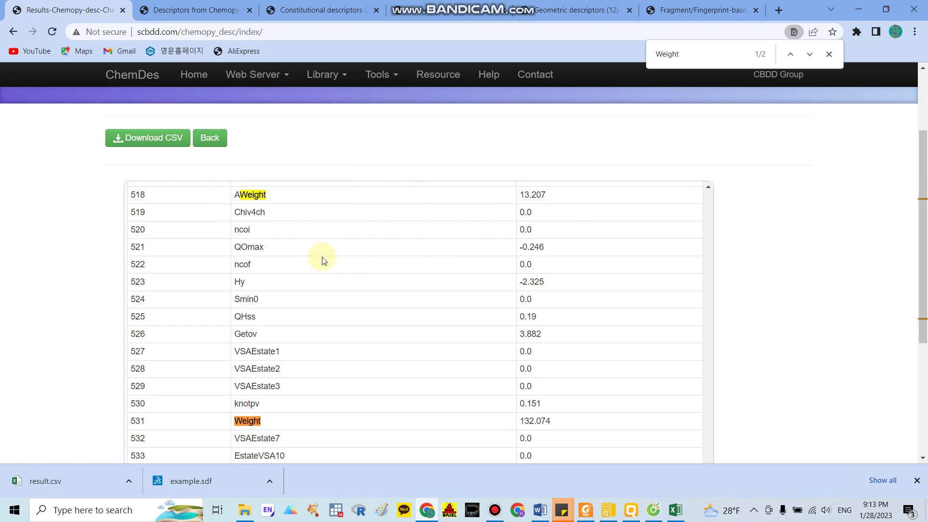
scroll(323, 261, "up", 4)
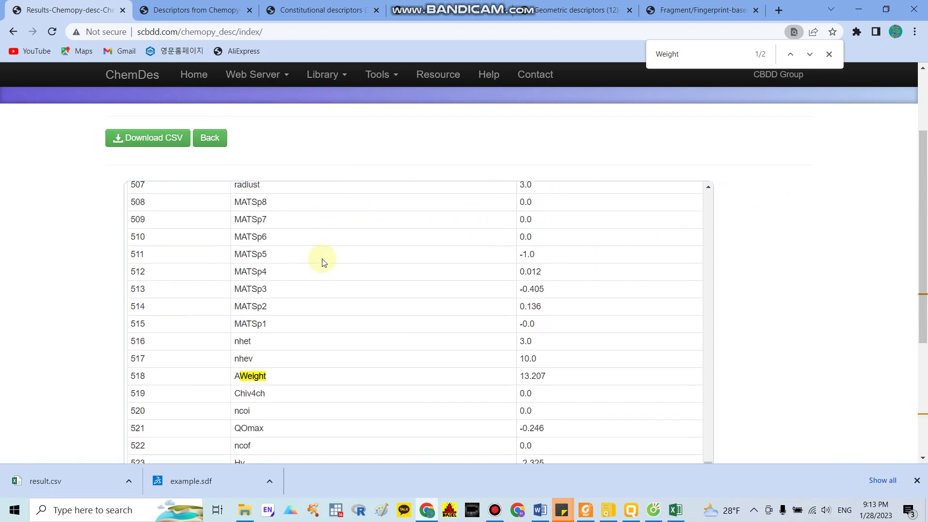
left_click(220, 10)
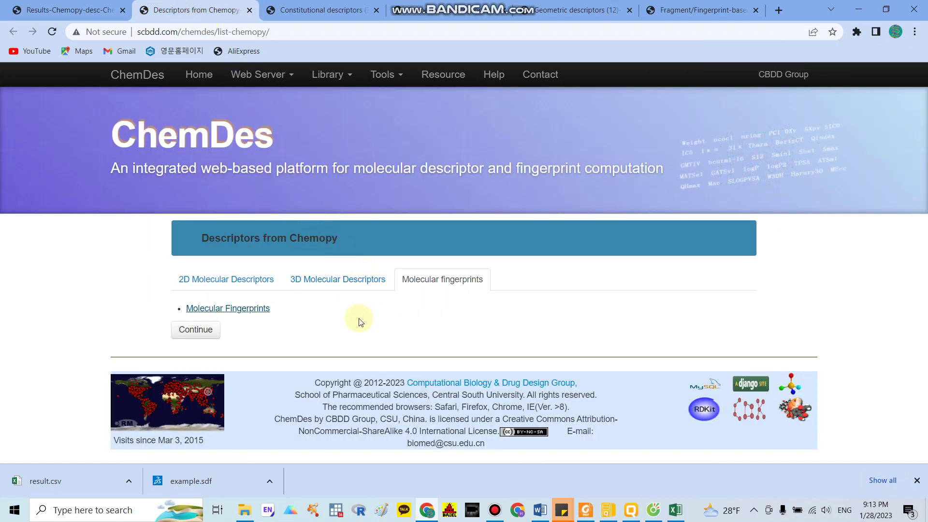